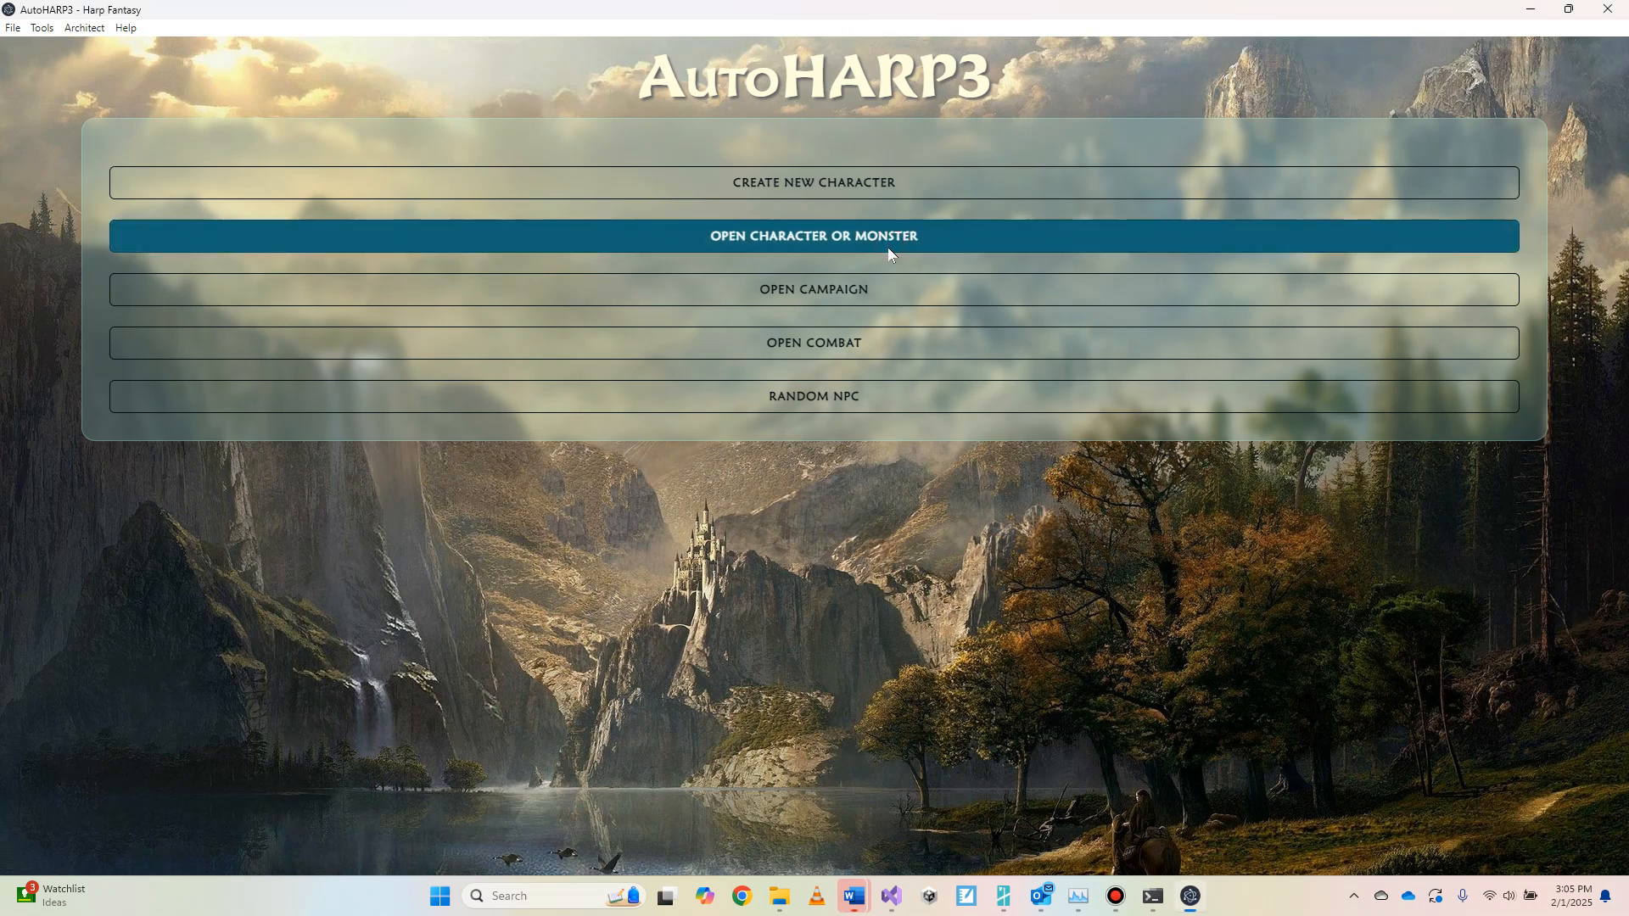
# - Open the saved character Achrat
pyautogui.click(818, 242)
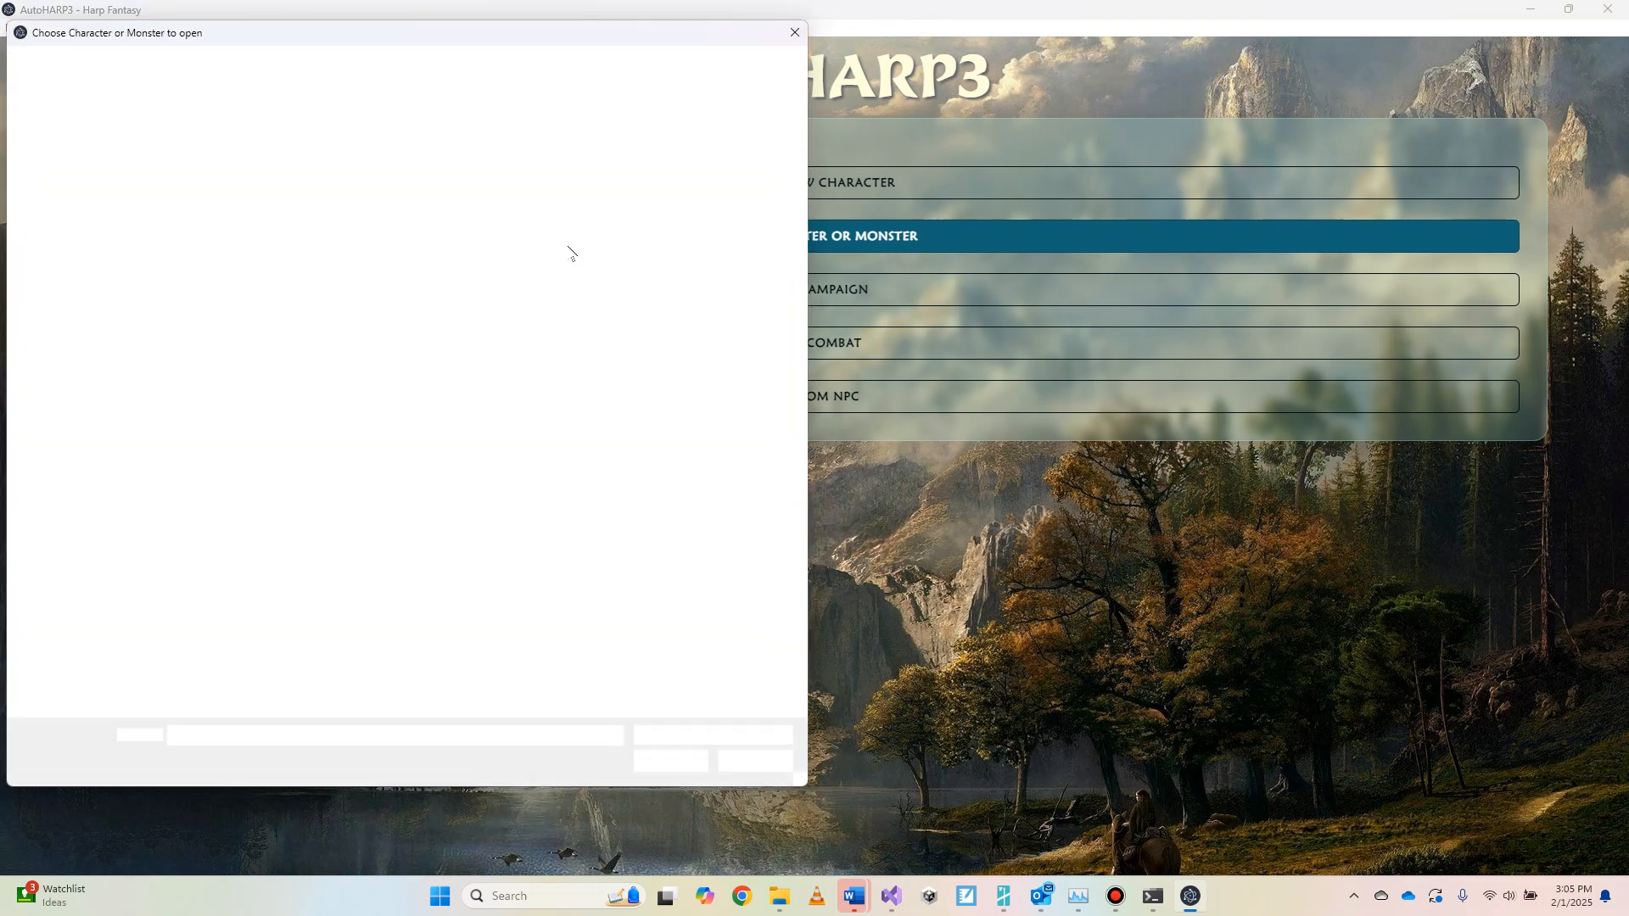
pyautogui.click(555, 184)
pyautogui.doubleClick(556, 189)
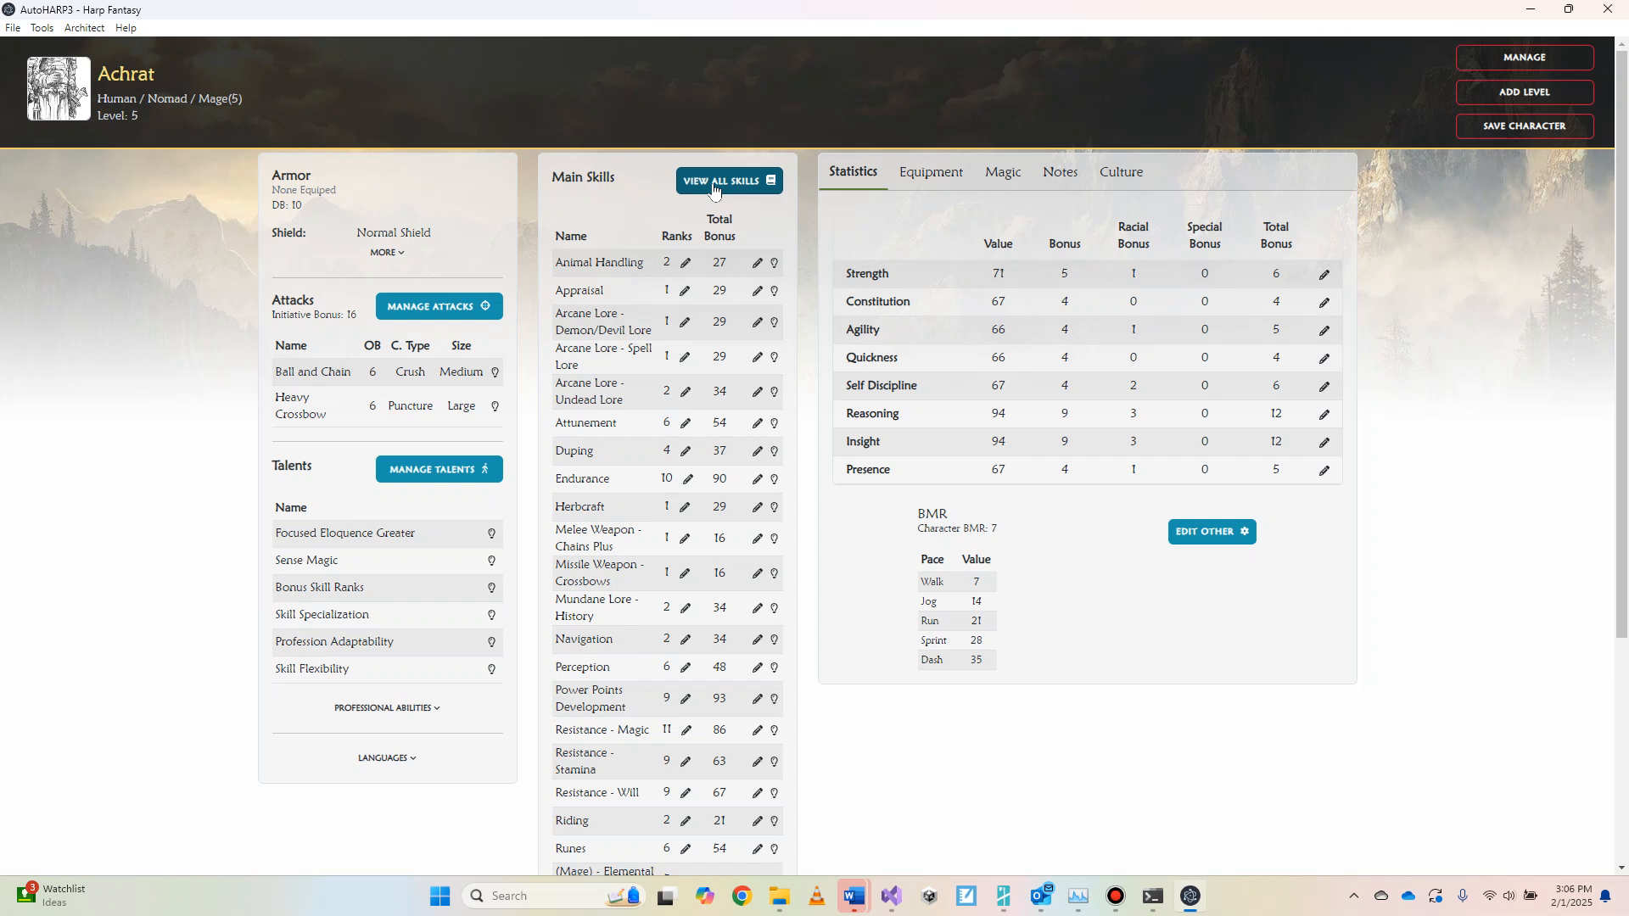
# - Add the Unithara.ahf culture file to the character, view the Unithara culture and return to the character sheet
pyautogui.click(1129, 176)
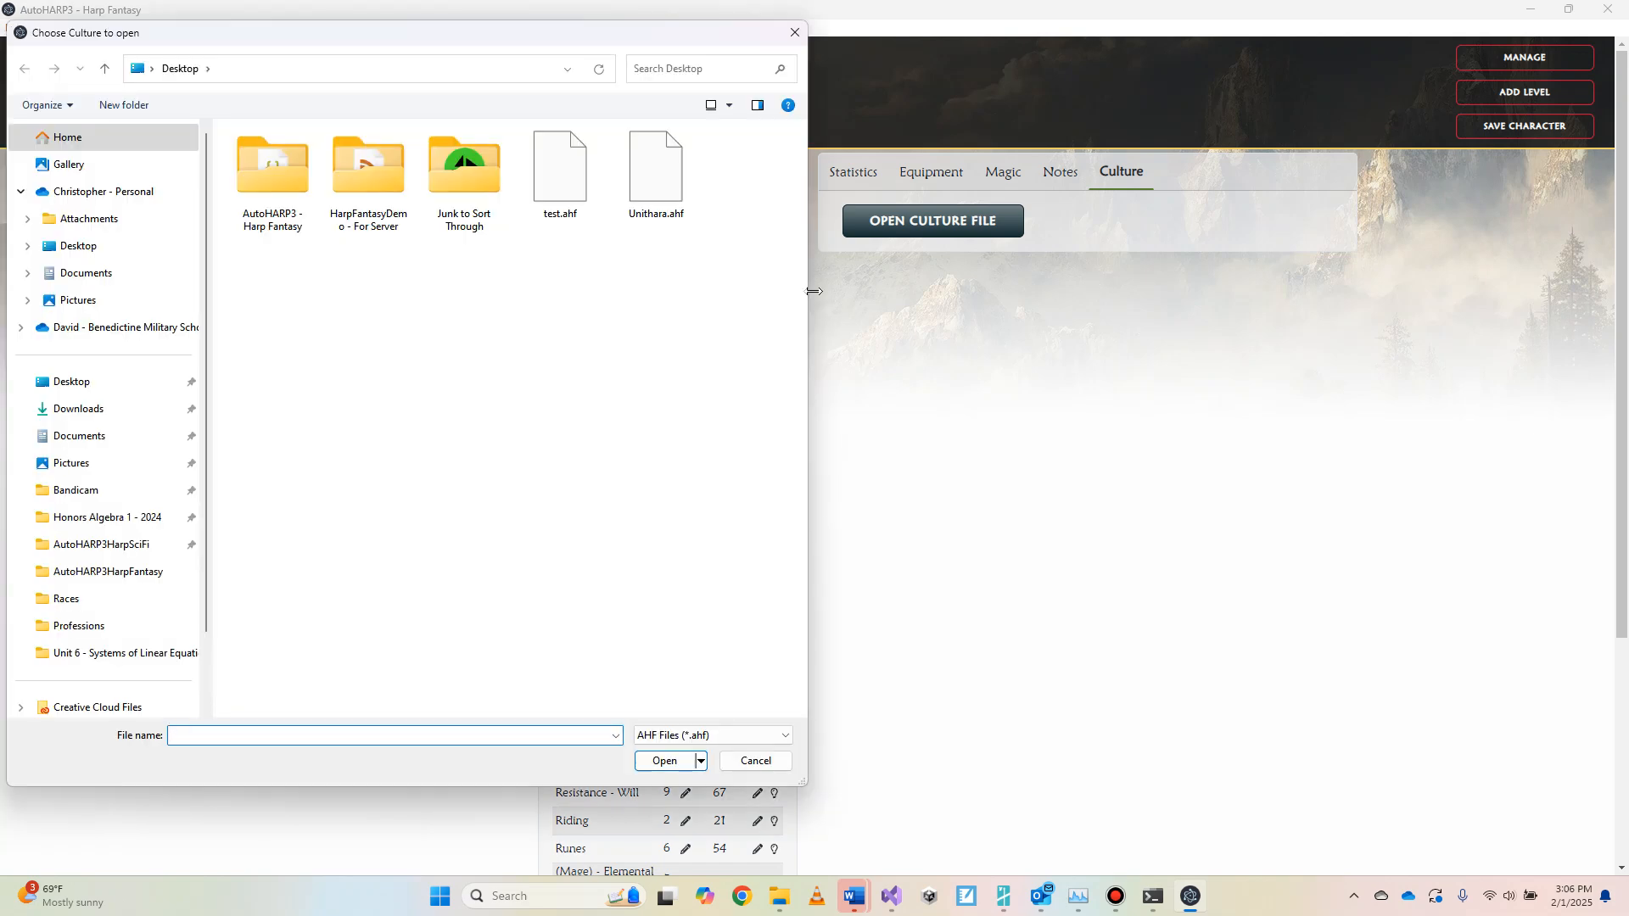
pyautogui.doubleClick(667, 191)
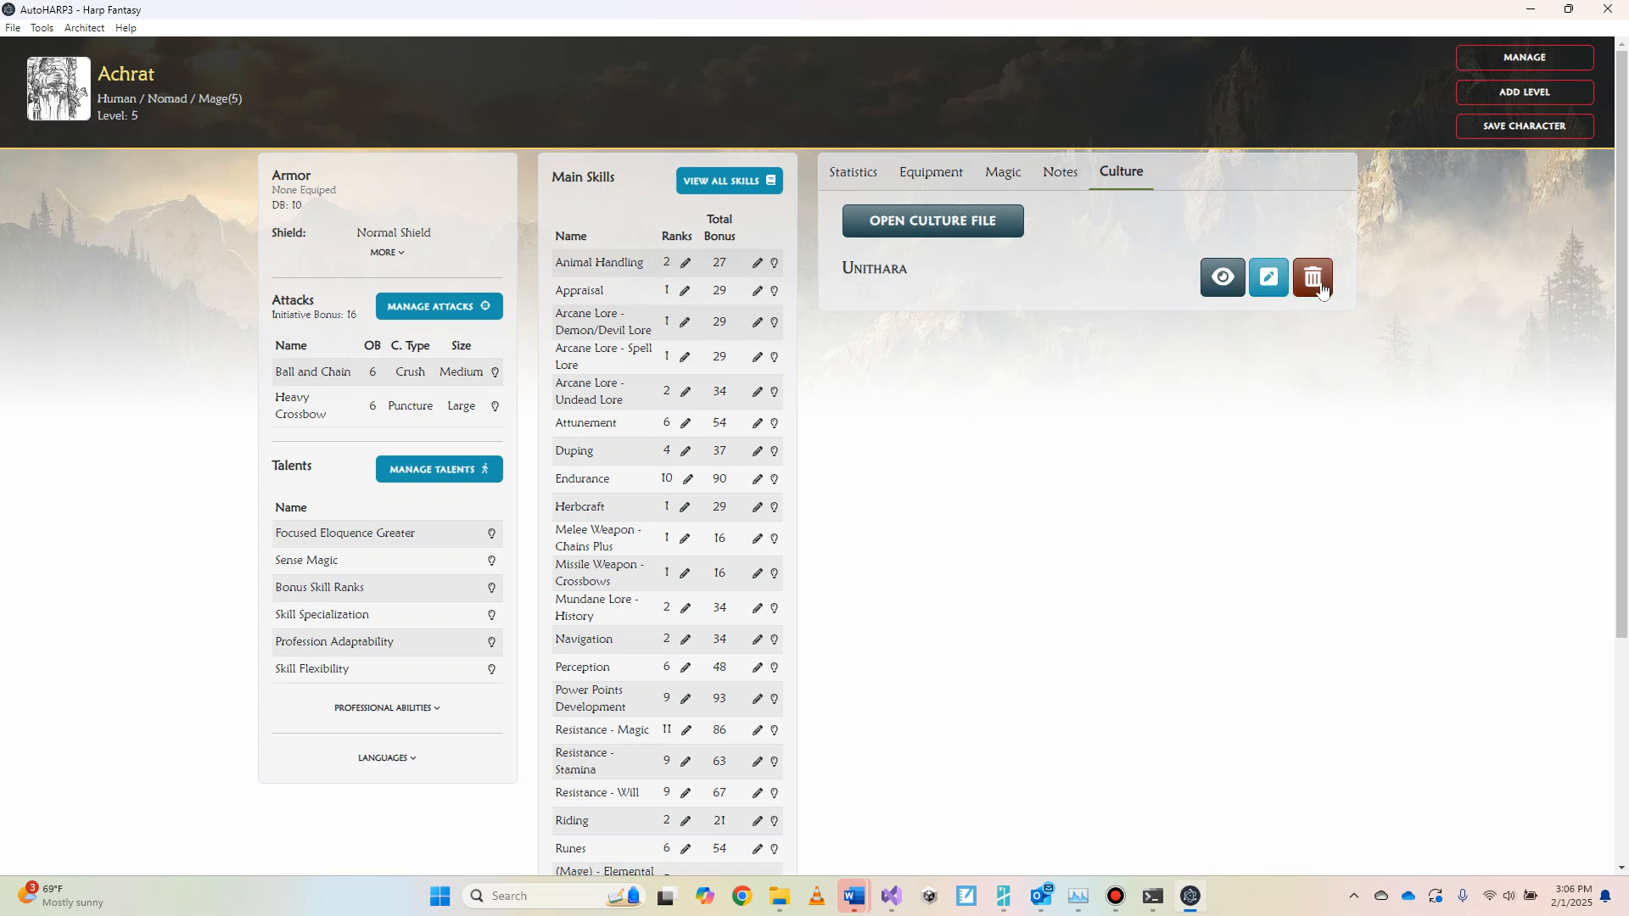
pyautogui.click(1231, 281)
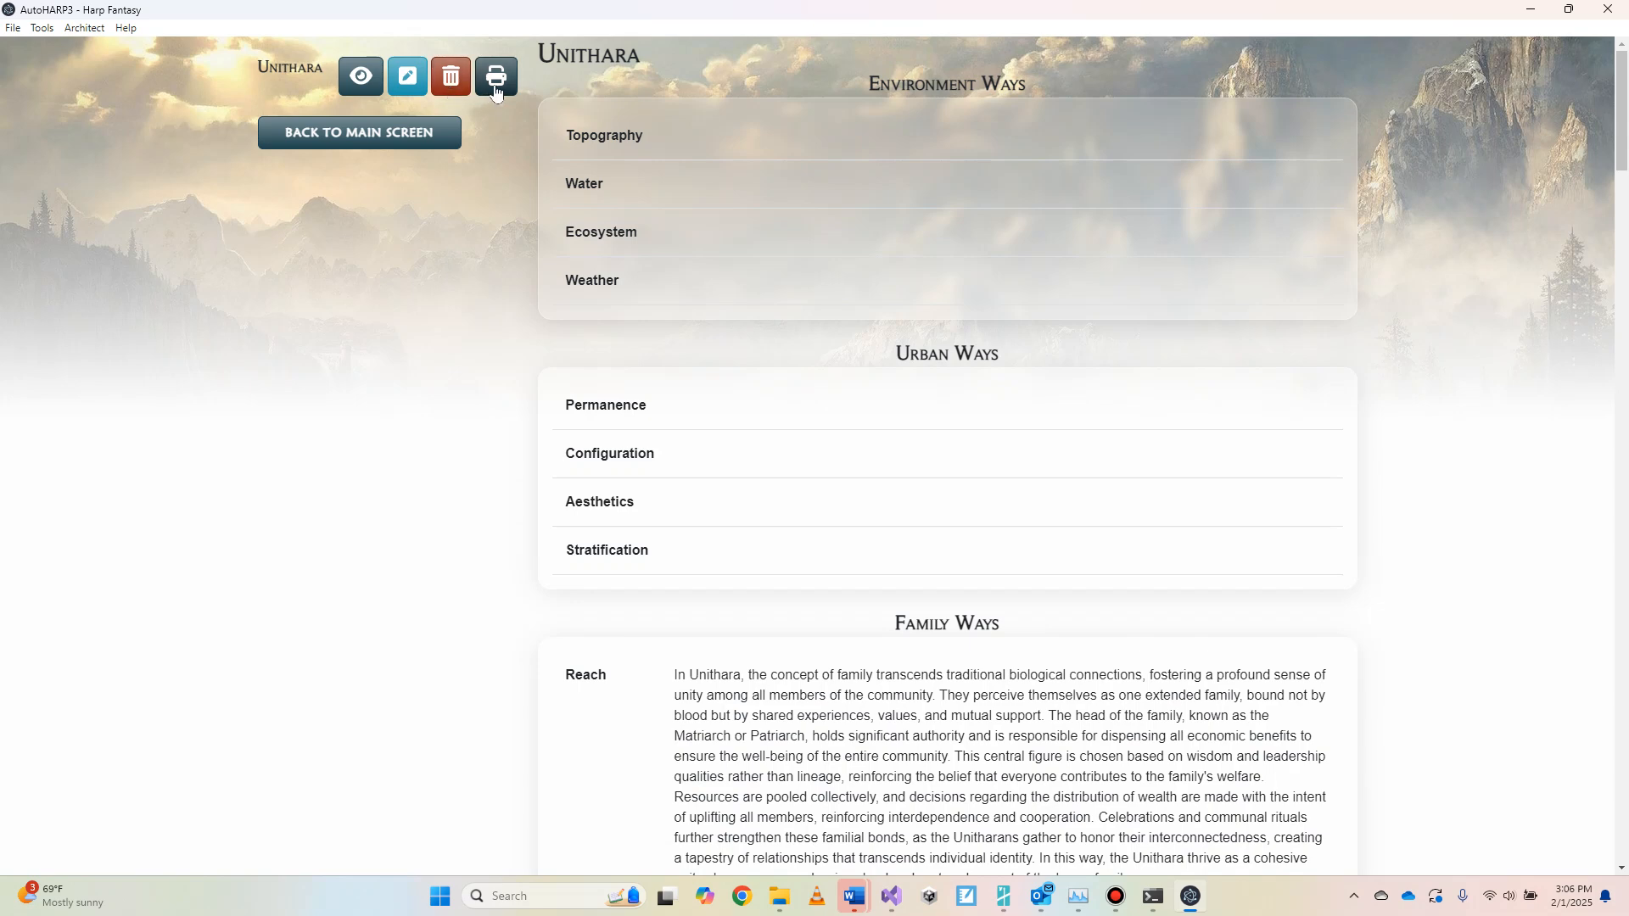
pyautogui.click(366, 150)
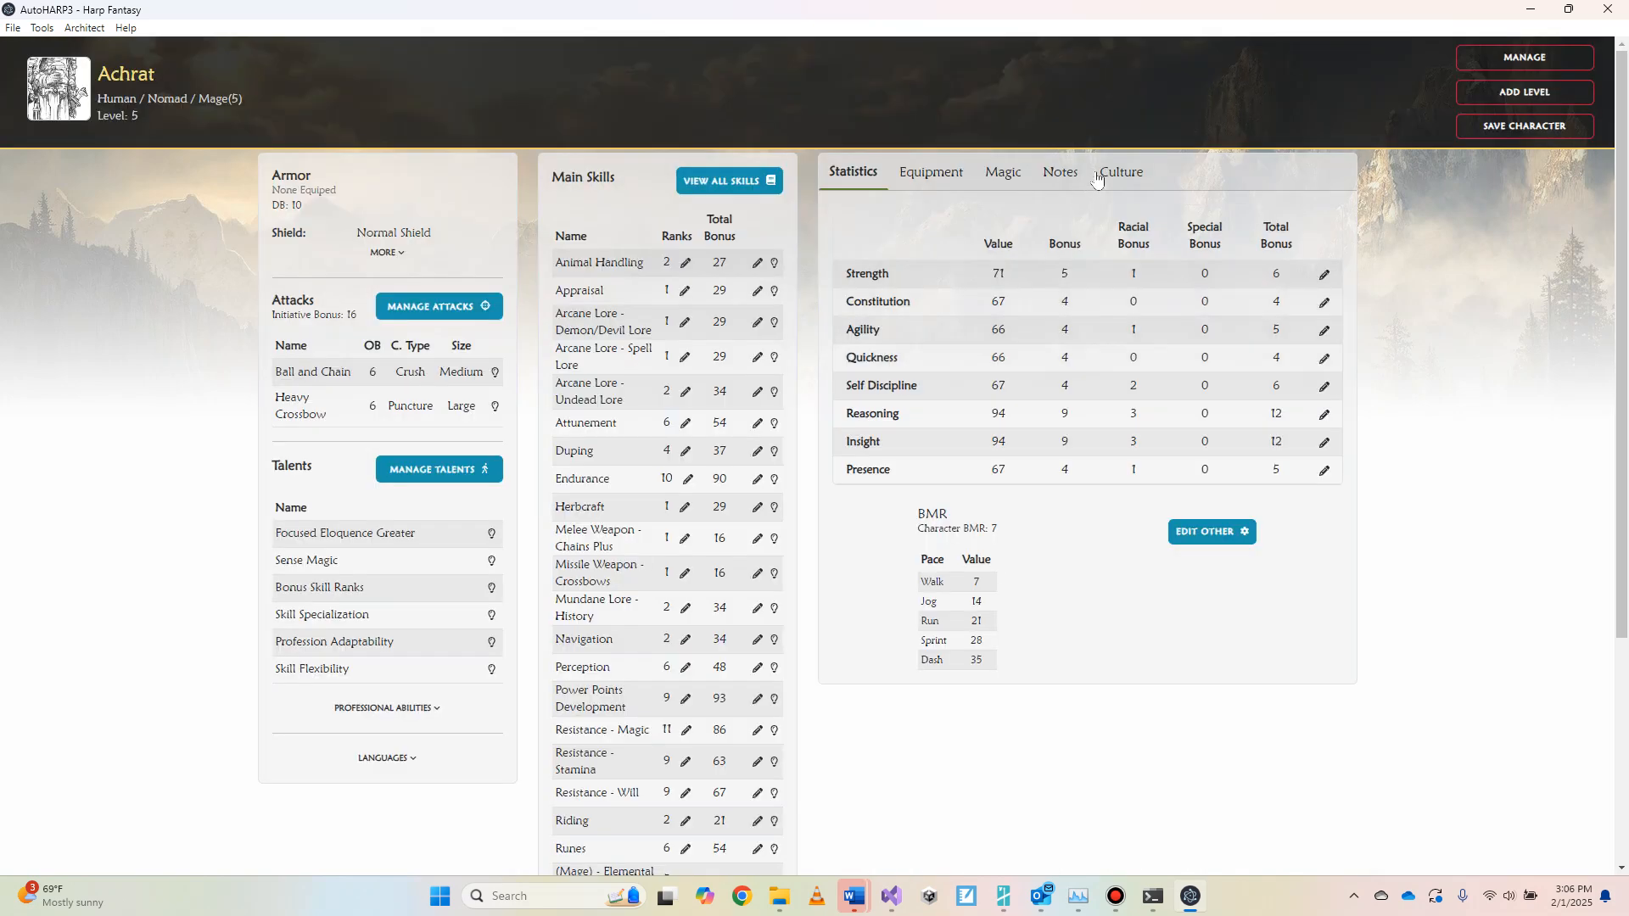
# - Add the test.ahf culture file to the character as a second culture
pyautogui.click(1123, 173)
pyautogui.click(1015, 223)
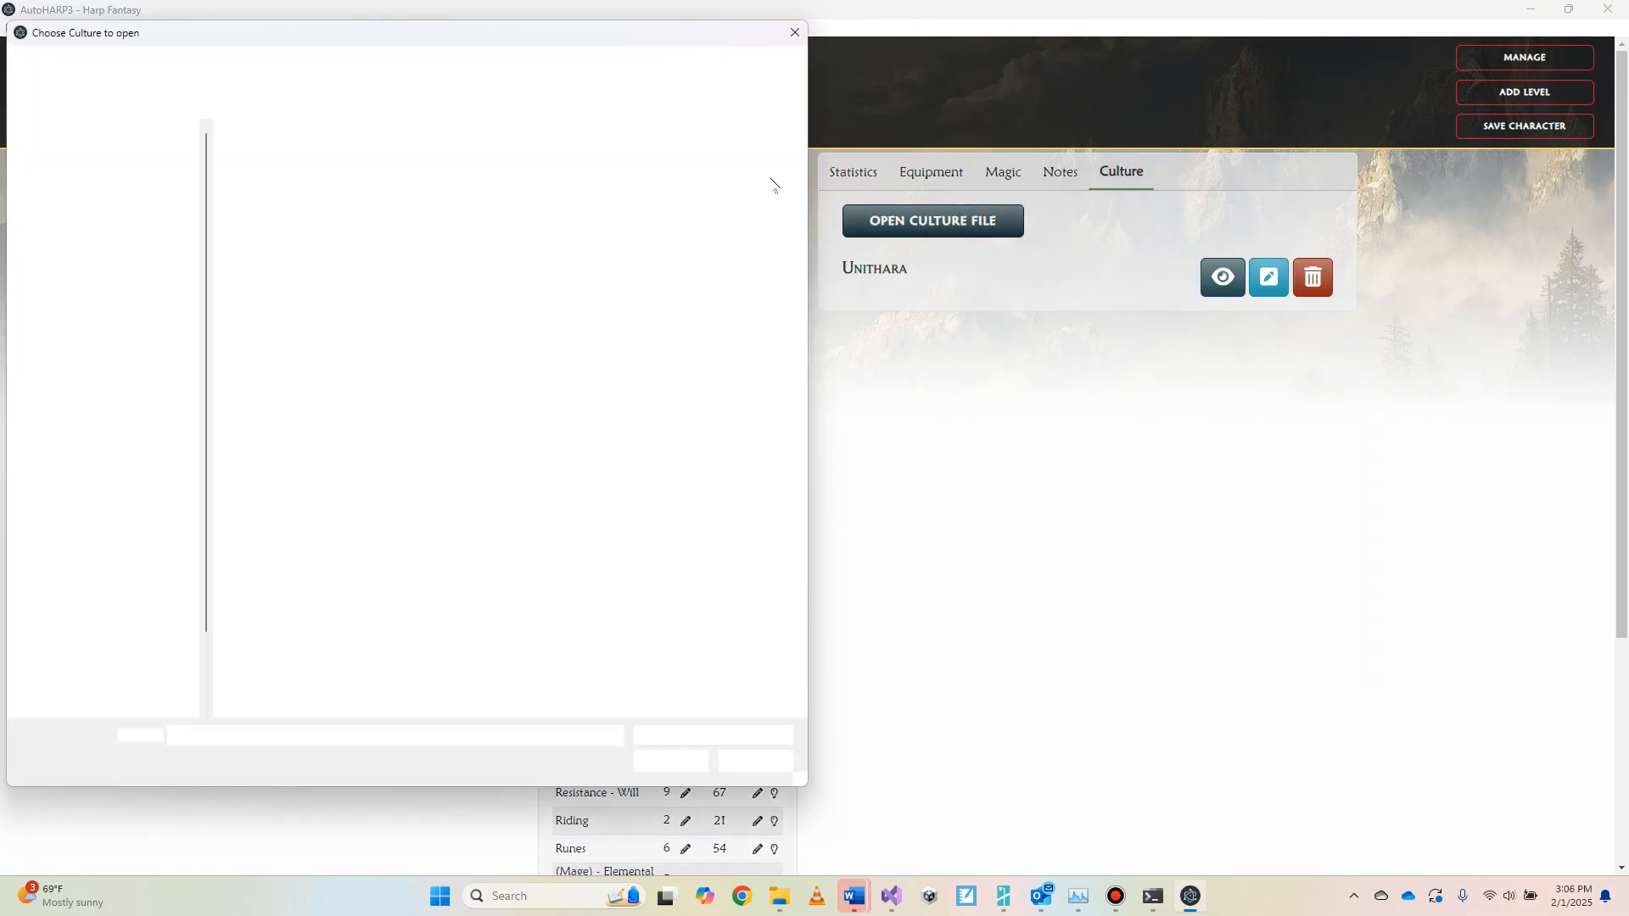
pyautogui.doubleClick(561, 174)
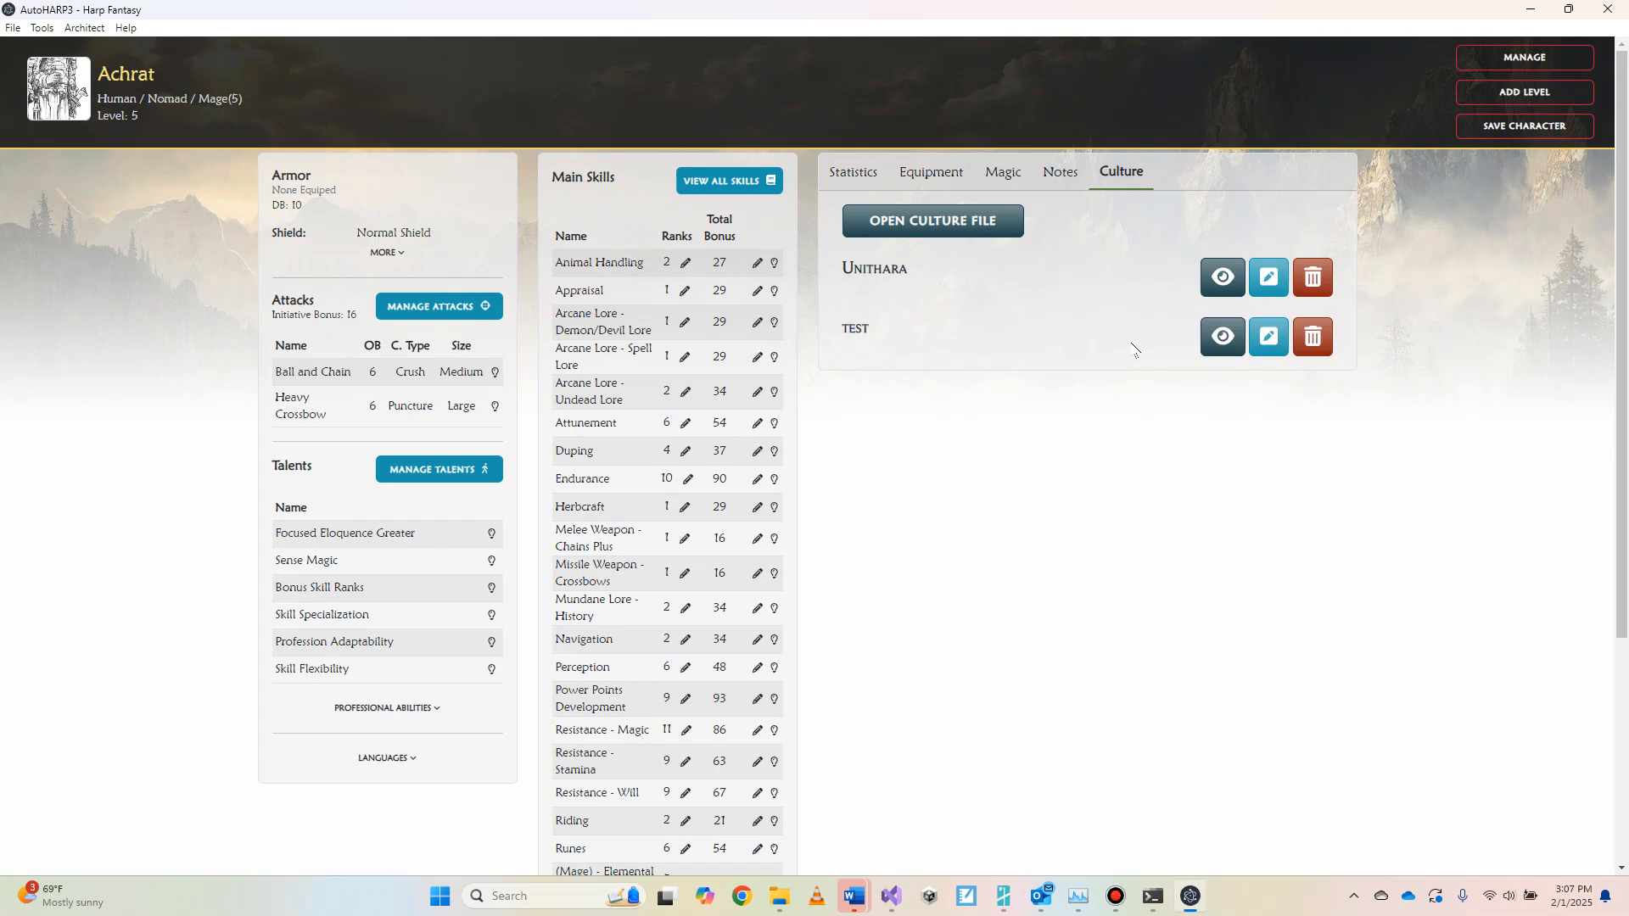
# - View the Unithara culture page and go back to the character's culture list
pyautogui.click(1218, 283)
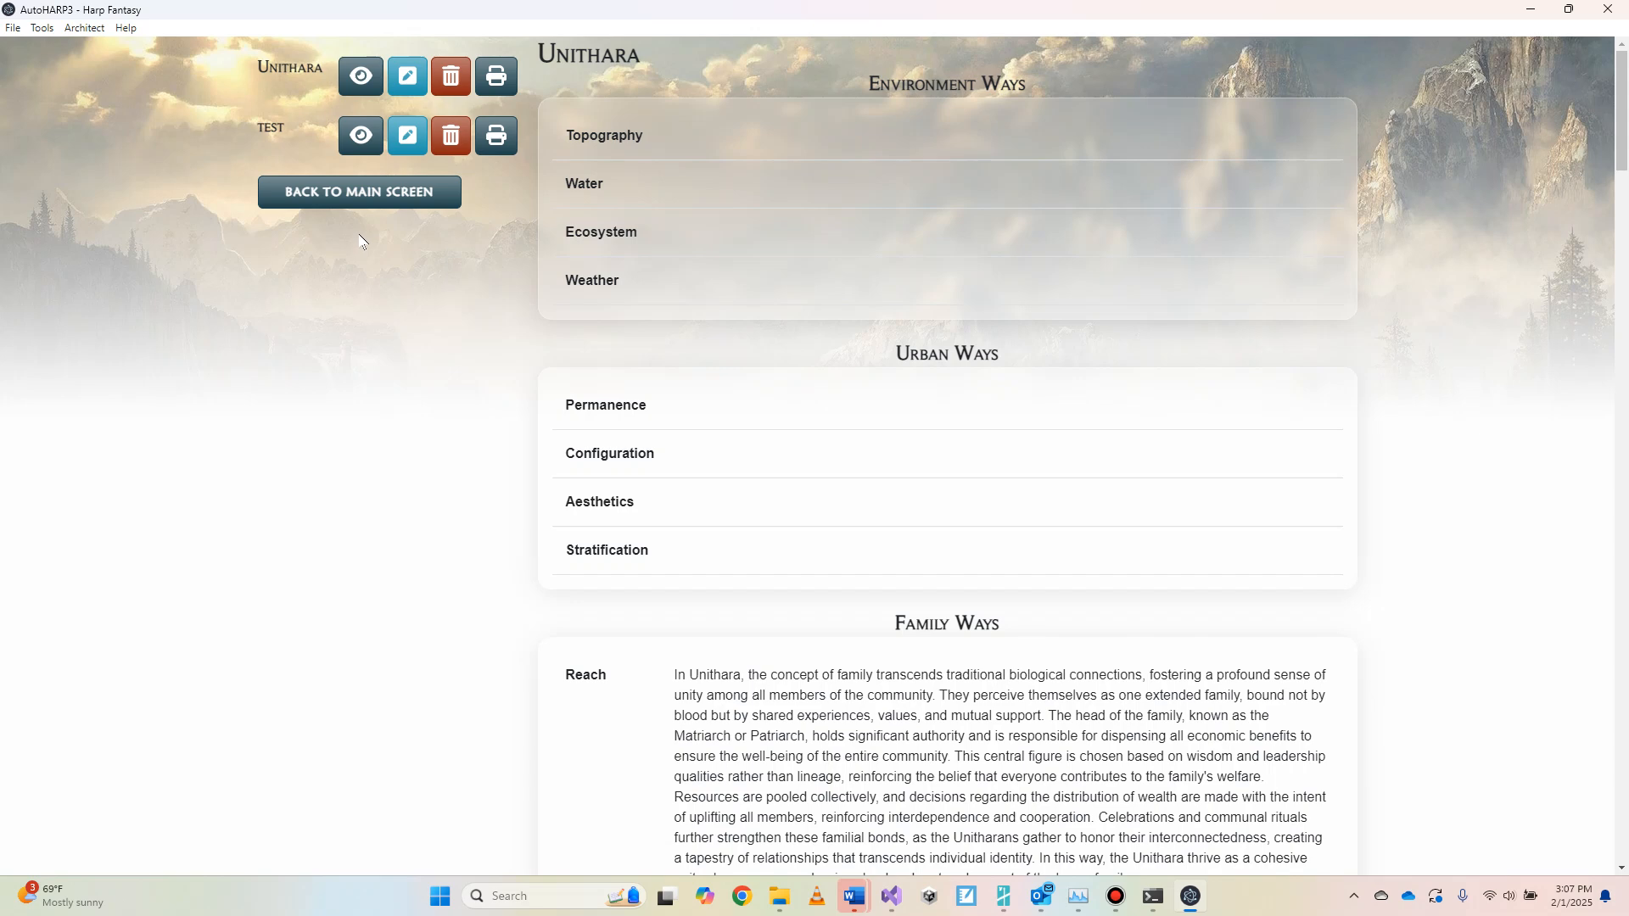
pyautogui.click(422, 201)
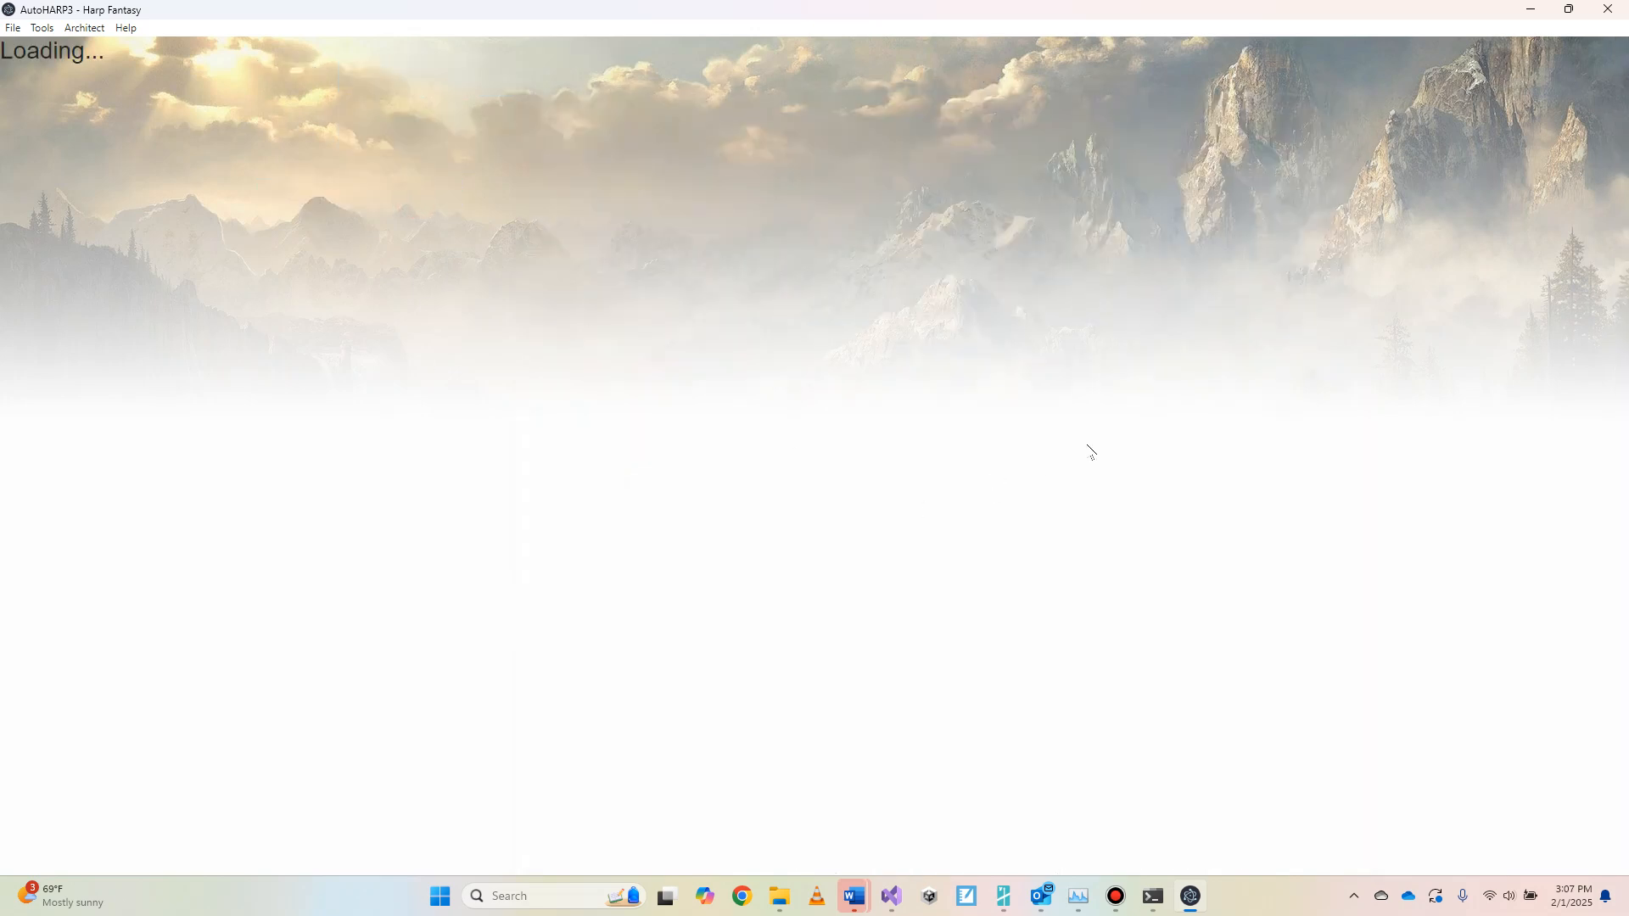
pyautogui.click(1124, 174)
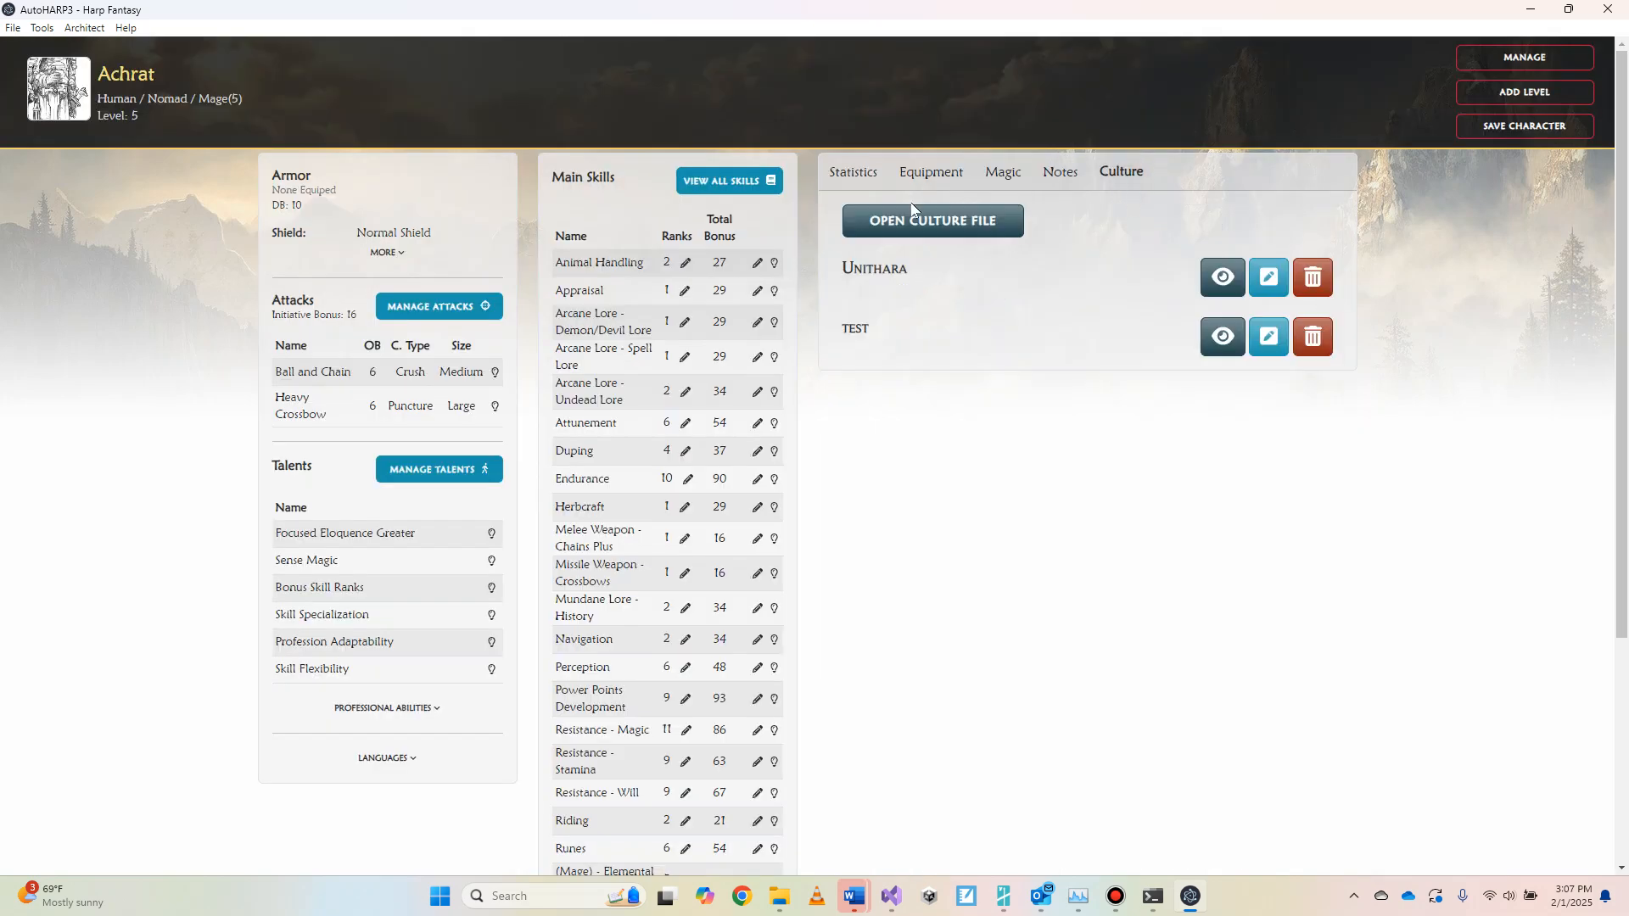
pyautogui.click(1010, 214)
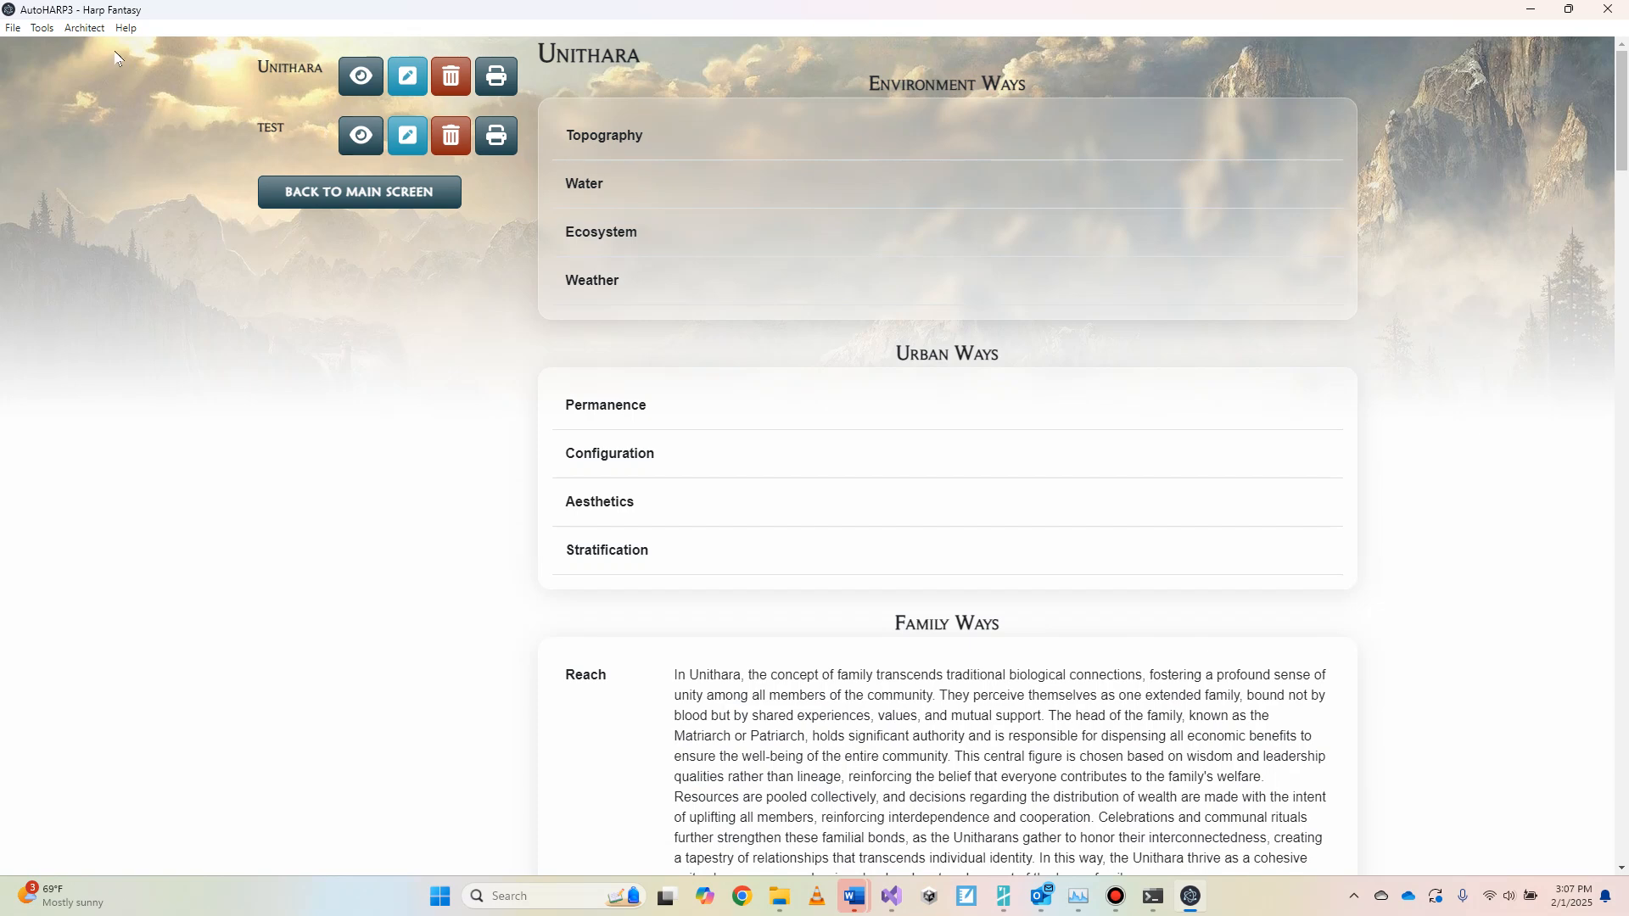
# - Open the Culture Generator and generate a random set of prompts for a new culture
pyautogui.click(48, 32)
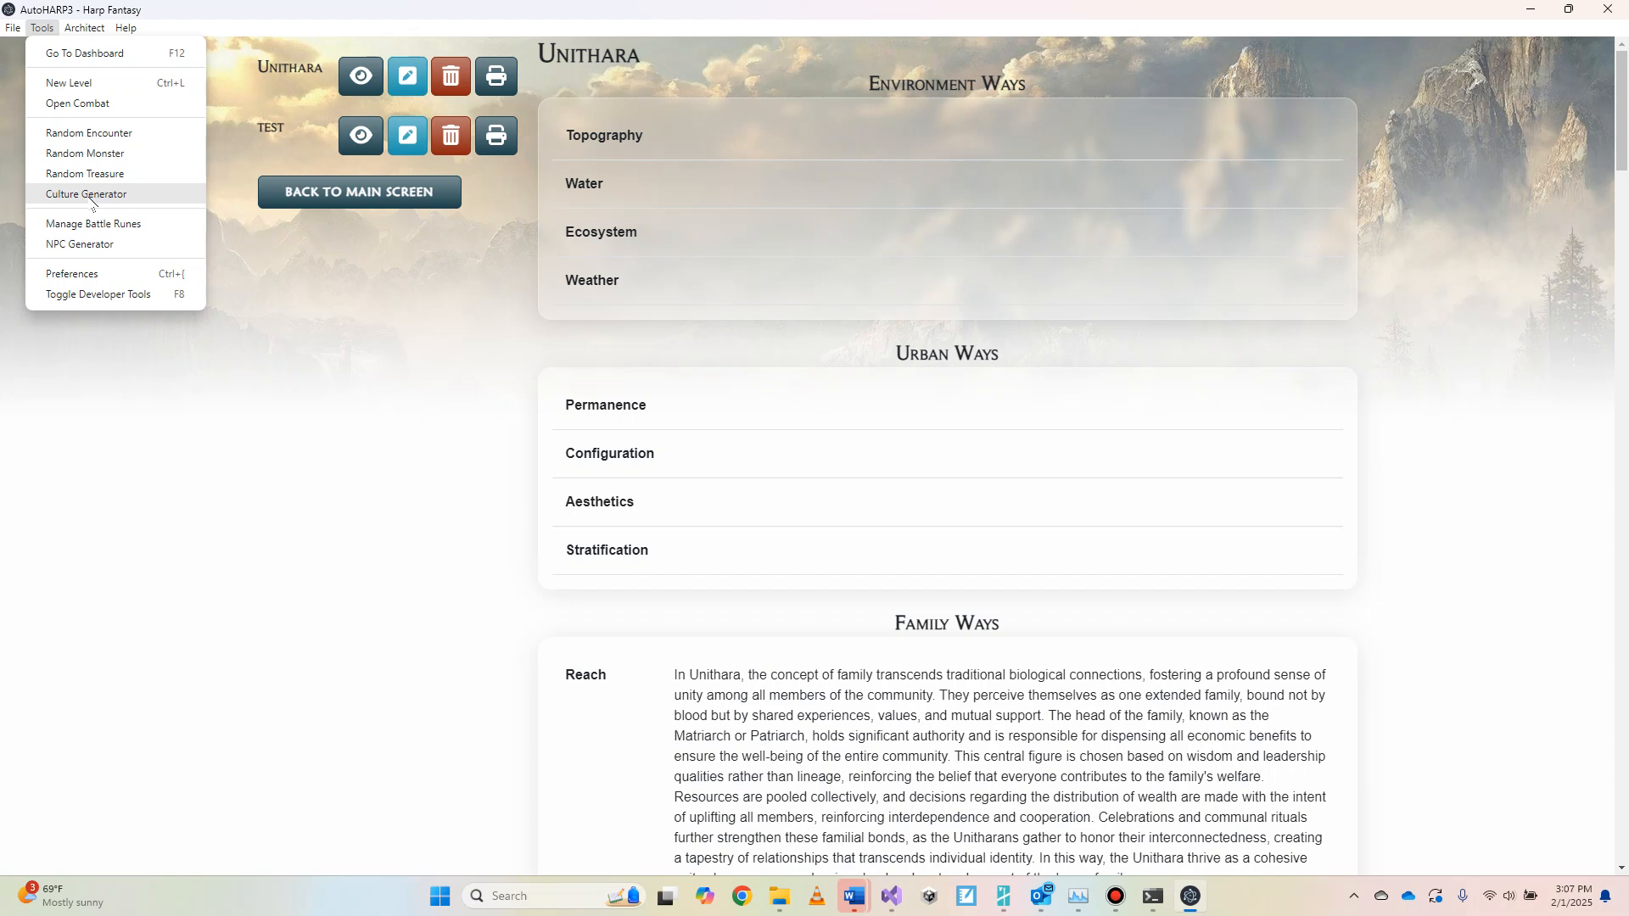
pyautogui.click(89, 197)
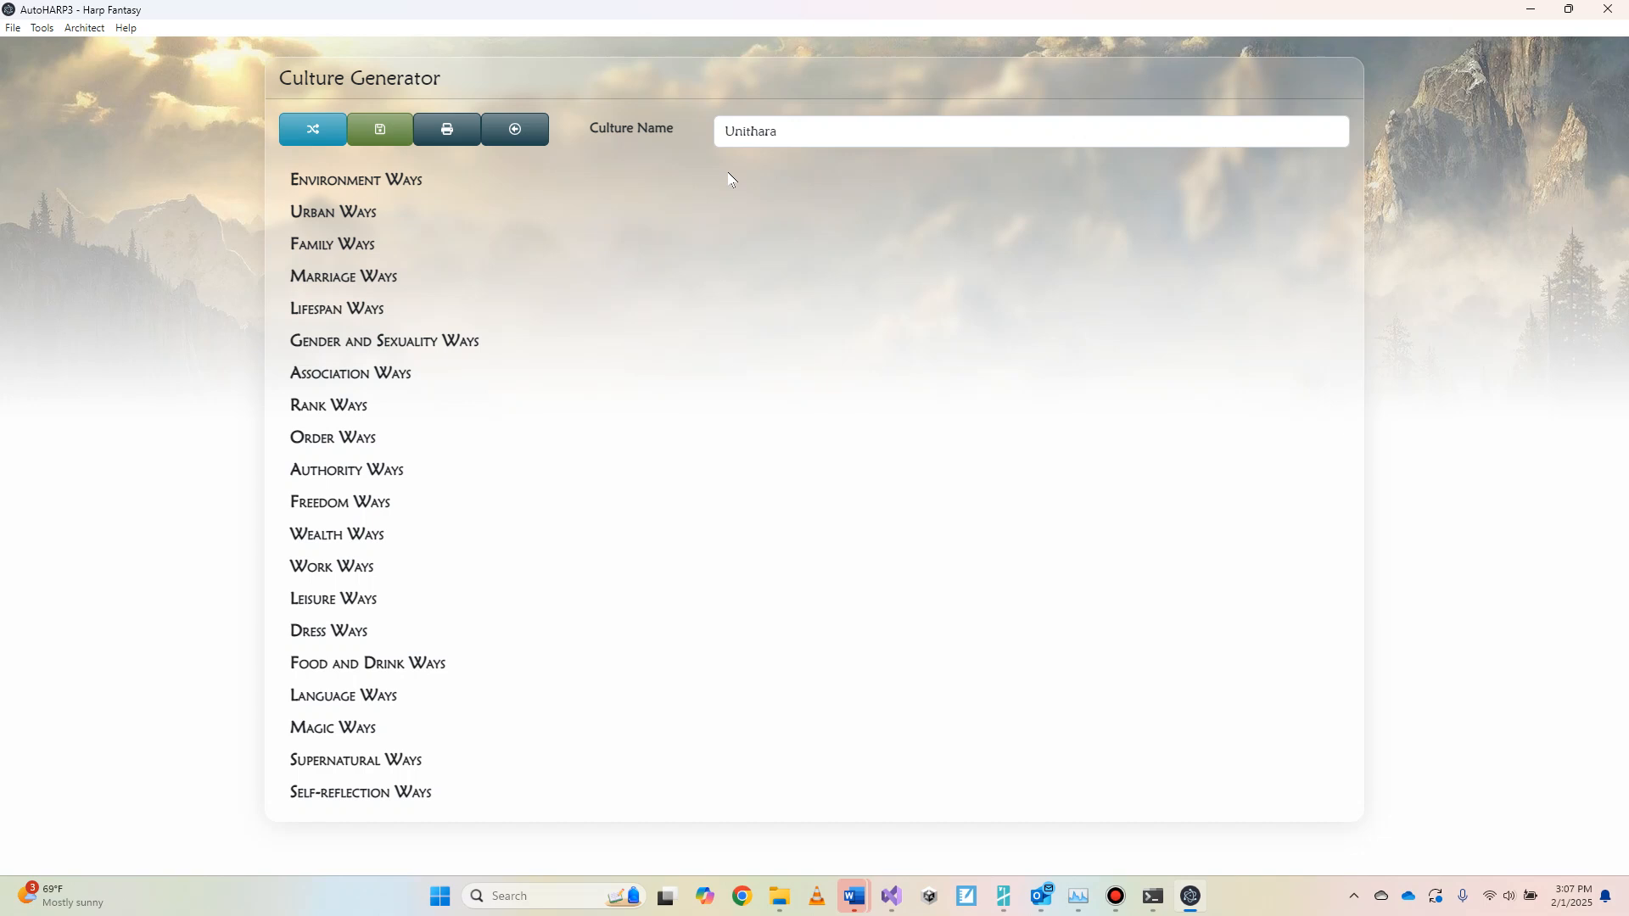
pyautogui.click(313, 131)
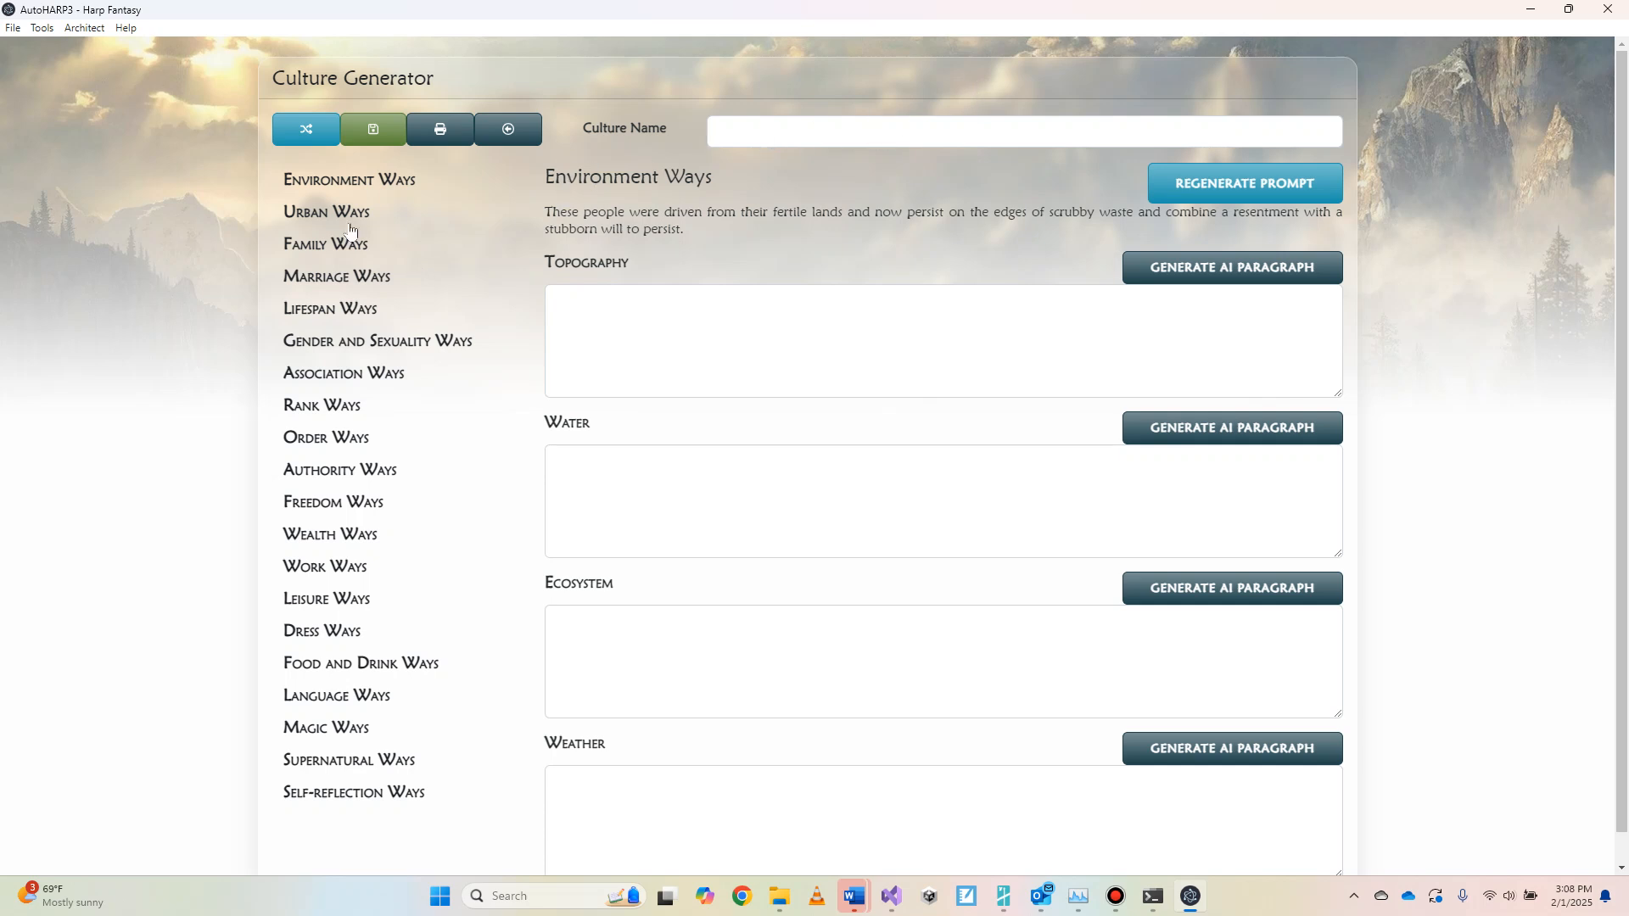
# - Review the prompts for Urban, Family, Marriage, Lifespan, and Gender and Sexuality Ways, and return to Environment Ways
pyautogui.click(326, 212)
pyautogui.click(329, 248)
pyautogui.click(331, 278)
pyautogui.click(331, 321)
pyautogui.click(330, 341)
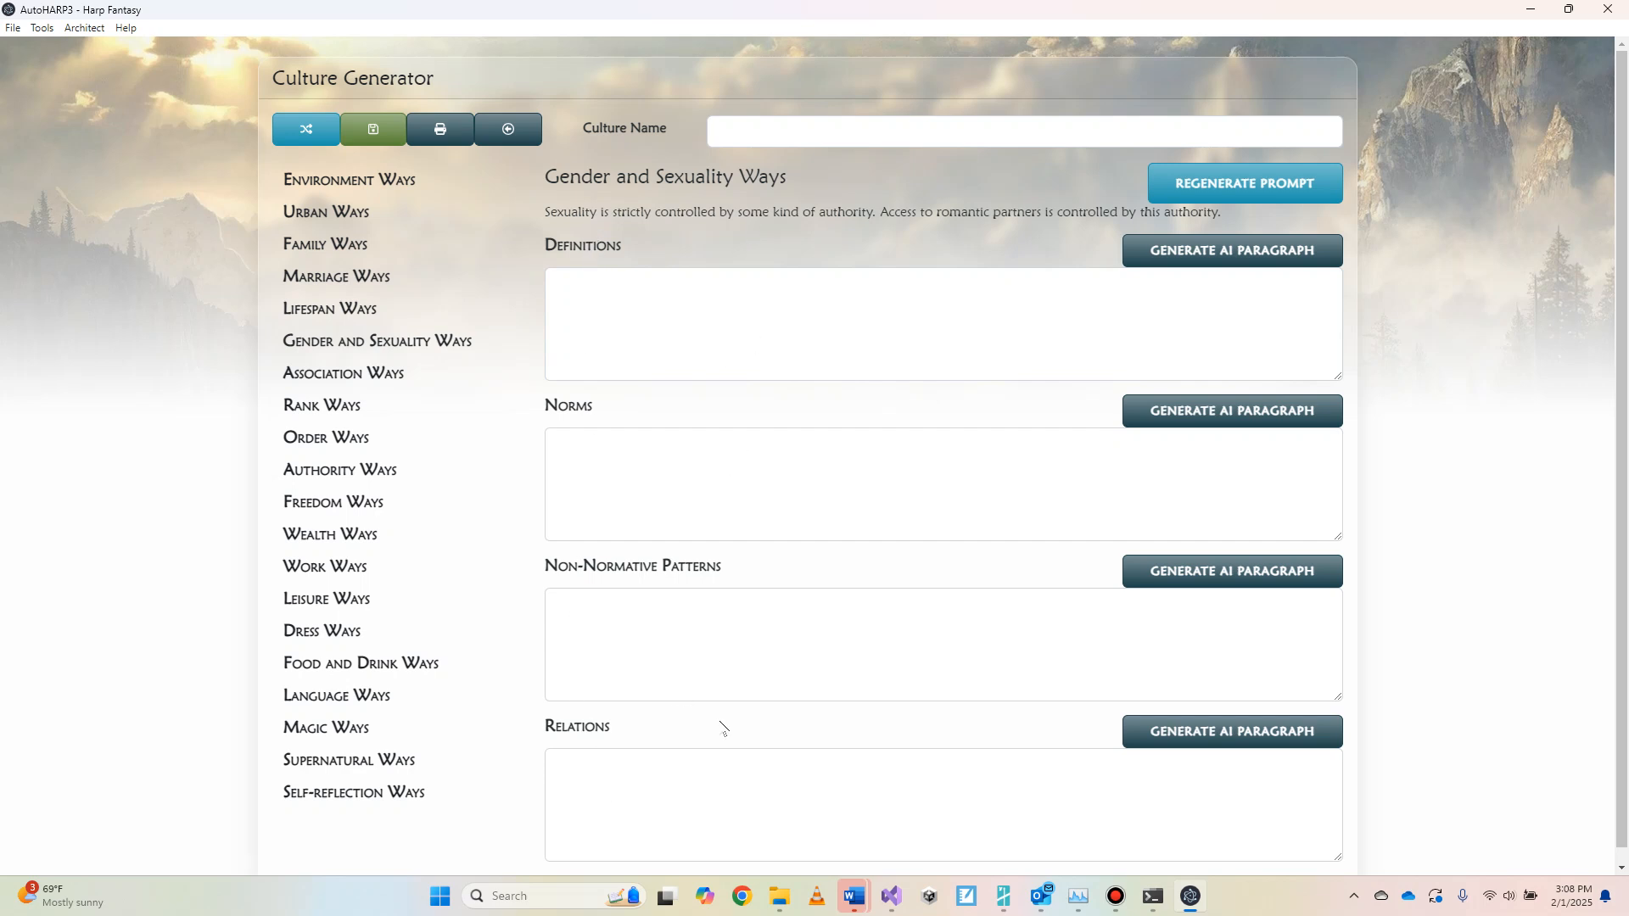
pyautogui.click(398, 182)
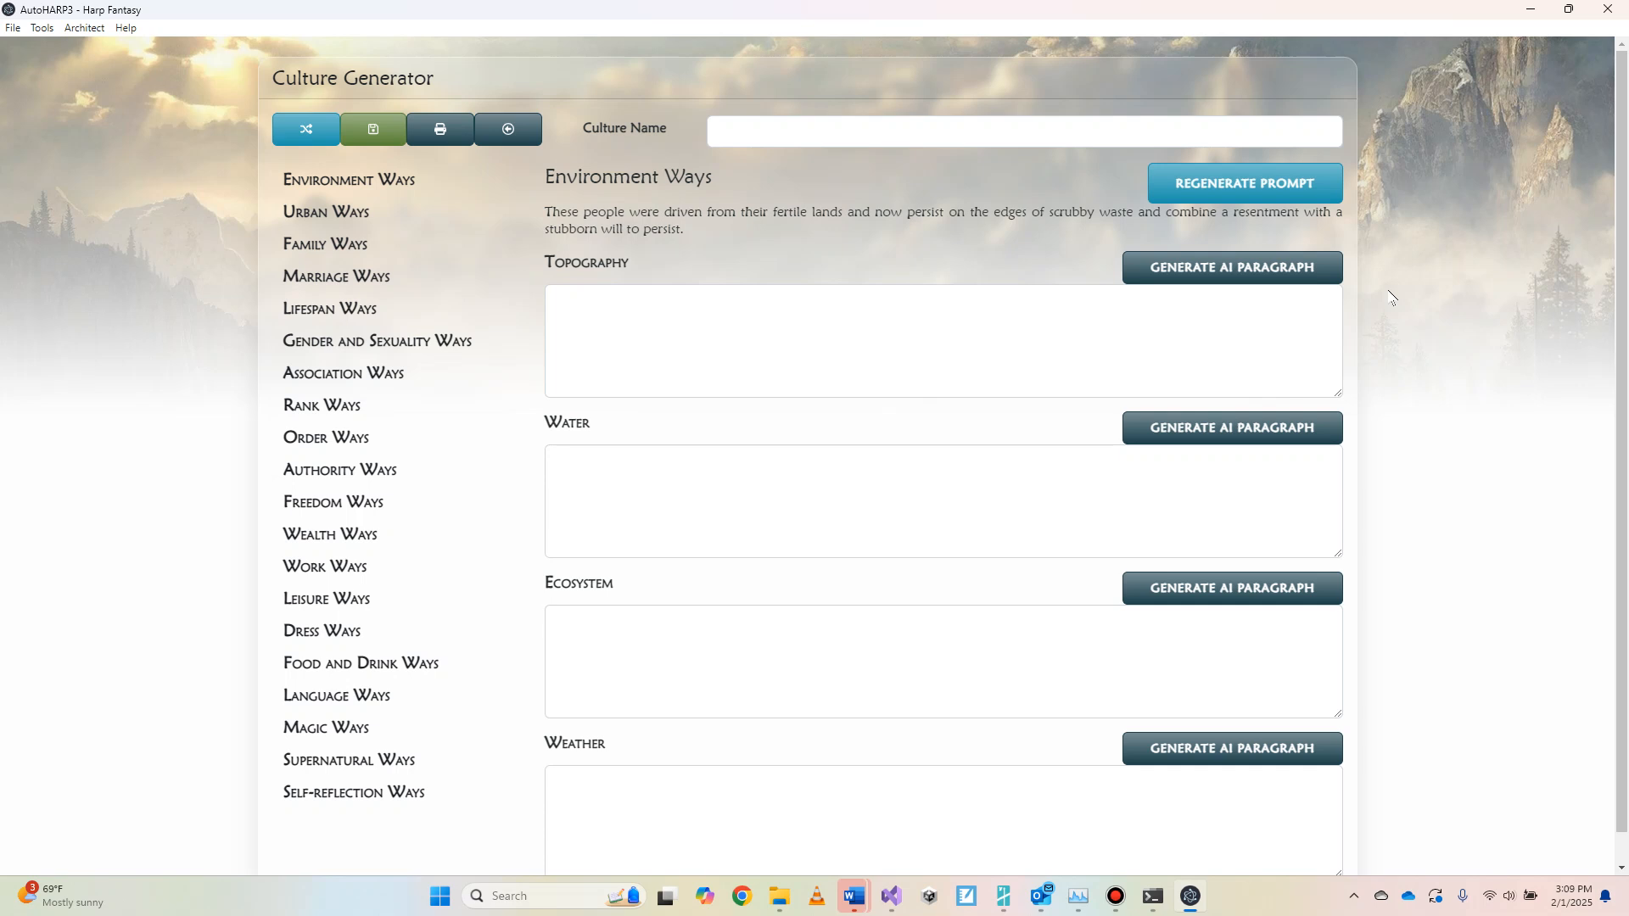
# - Generate the AI paragraph for Topography under Environment Ways, continuing without a culture name
pyautogui.click(1320, 265)
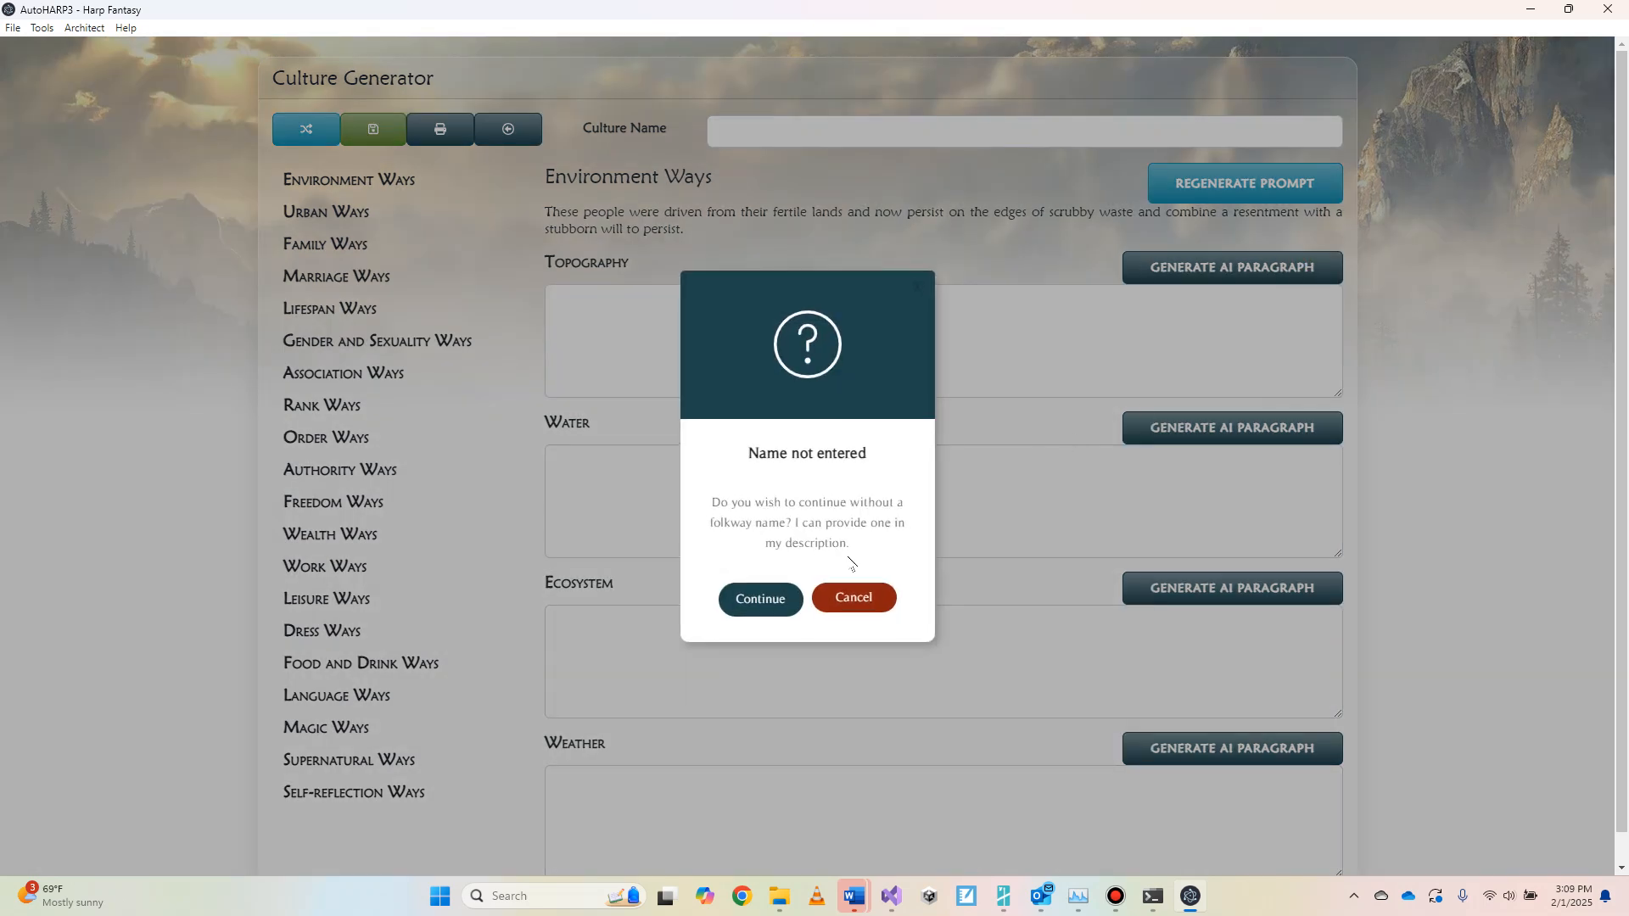
pyautogui.click(757, 599)
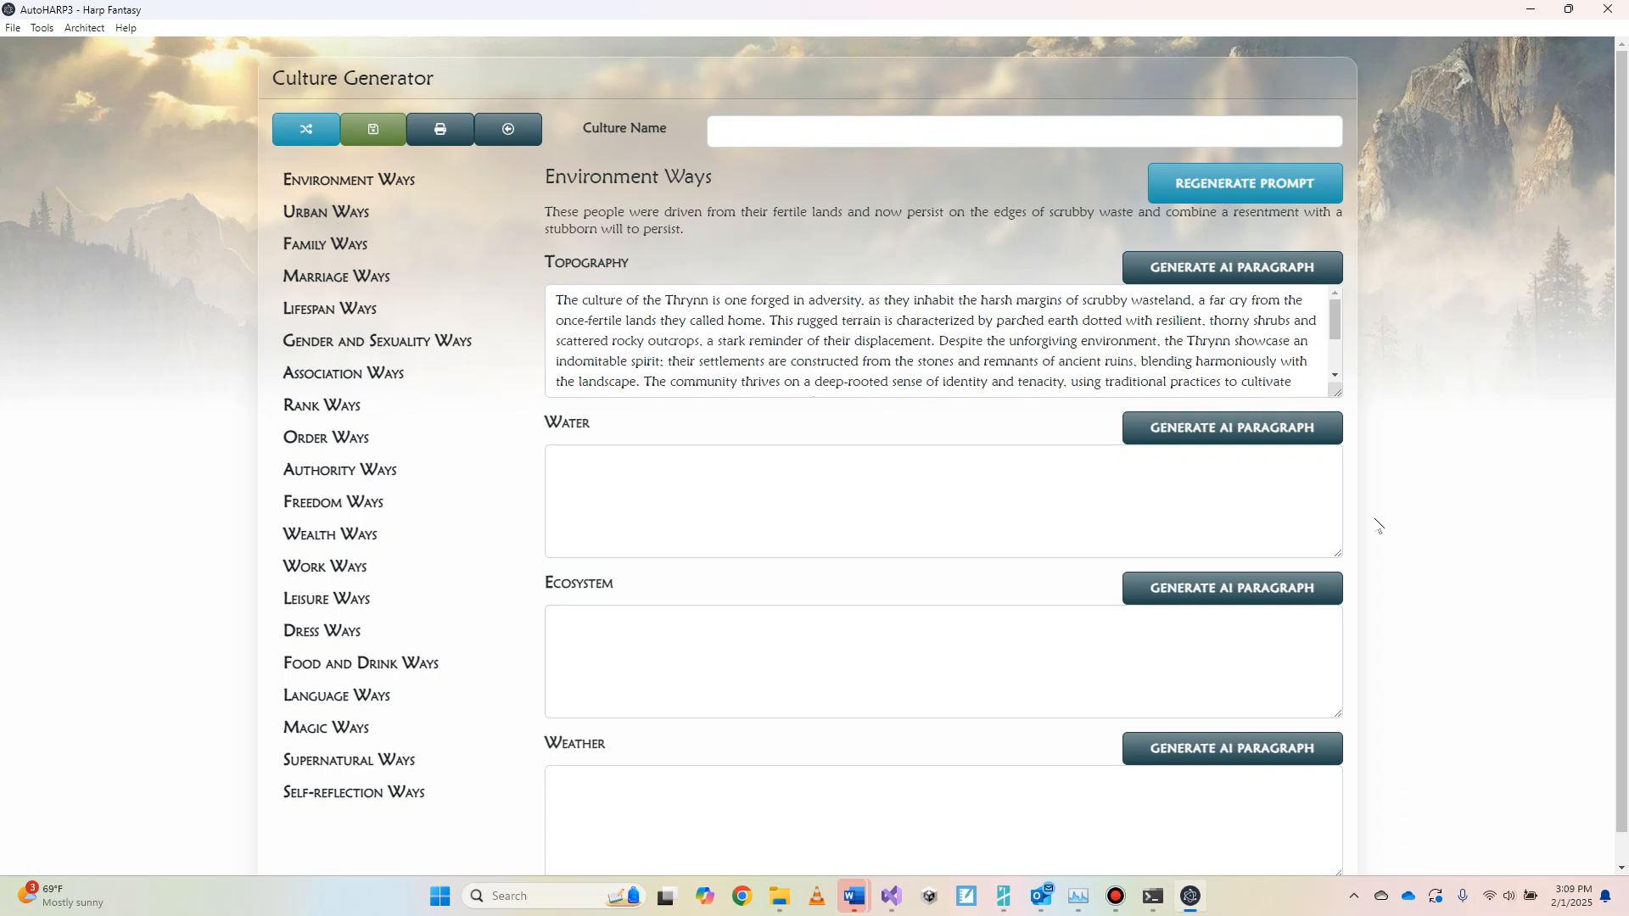
# - Copy Thrynn from the Topography paragraph as the culture name, and generate the AI paragraph for Water
pyautogui.doubleClick(687, 301)
pyautogui.hotkey('ctrl', 'c')
pyautogui.click(803, 136)
pyautogui.hotkey('ctrl', 'v')
pyautogui.press('BackSpace')
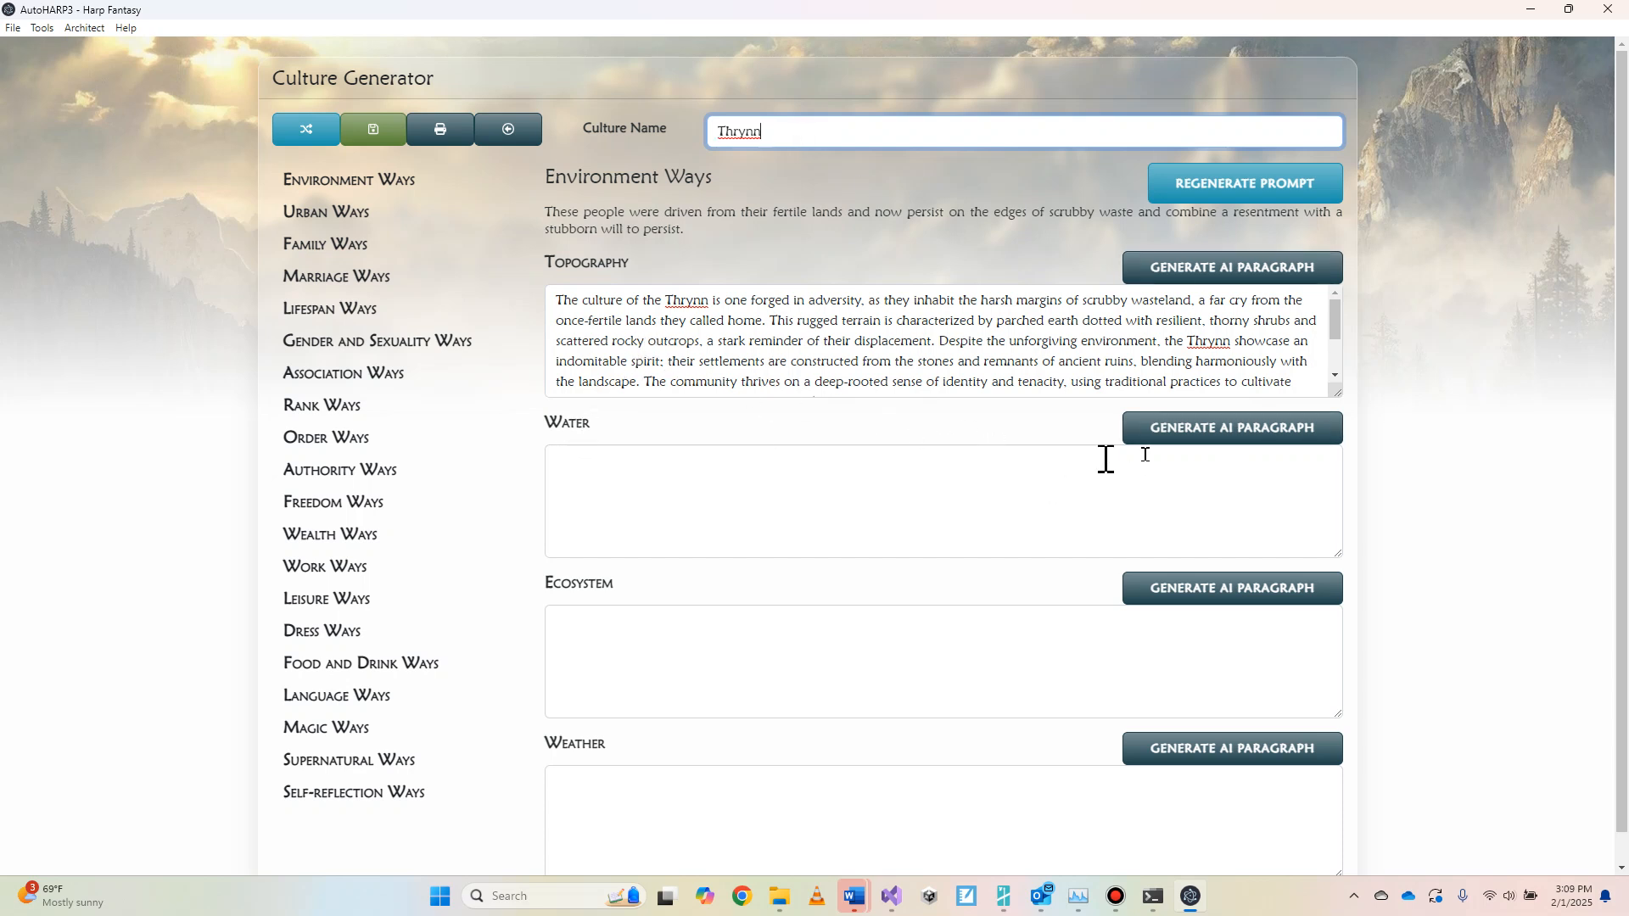
pyautogui.click(1230, 429)
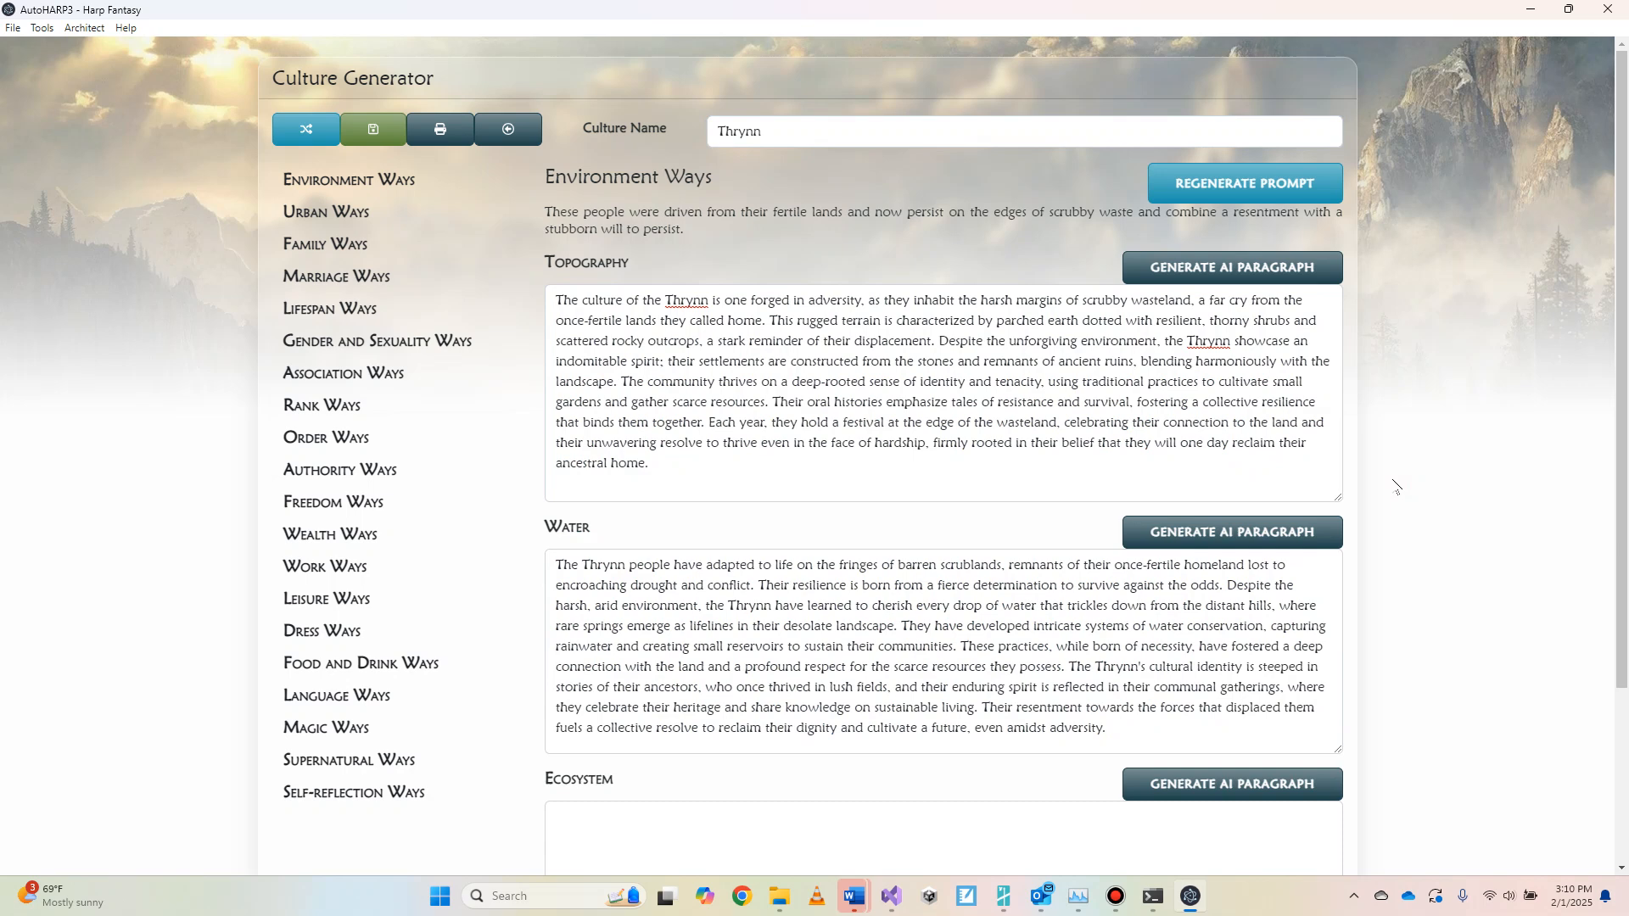
# - Look over the Freedom Ways and Urban Ways sections and return to Environment Ways
pyautogui.click(374, 491)
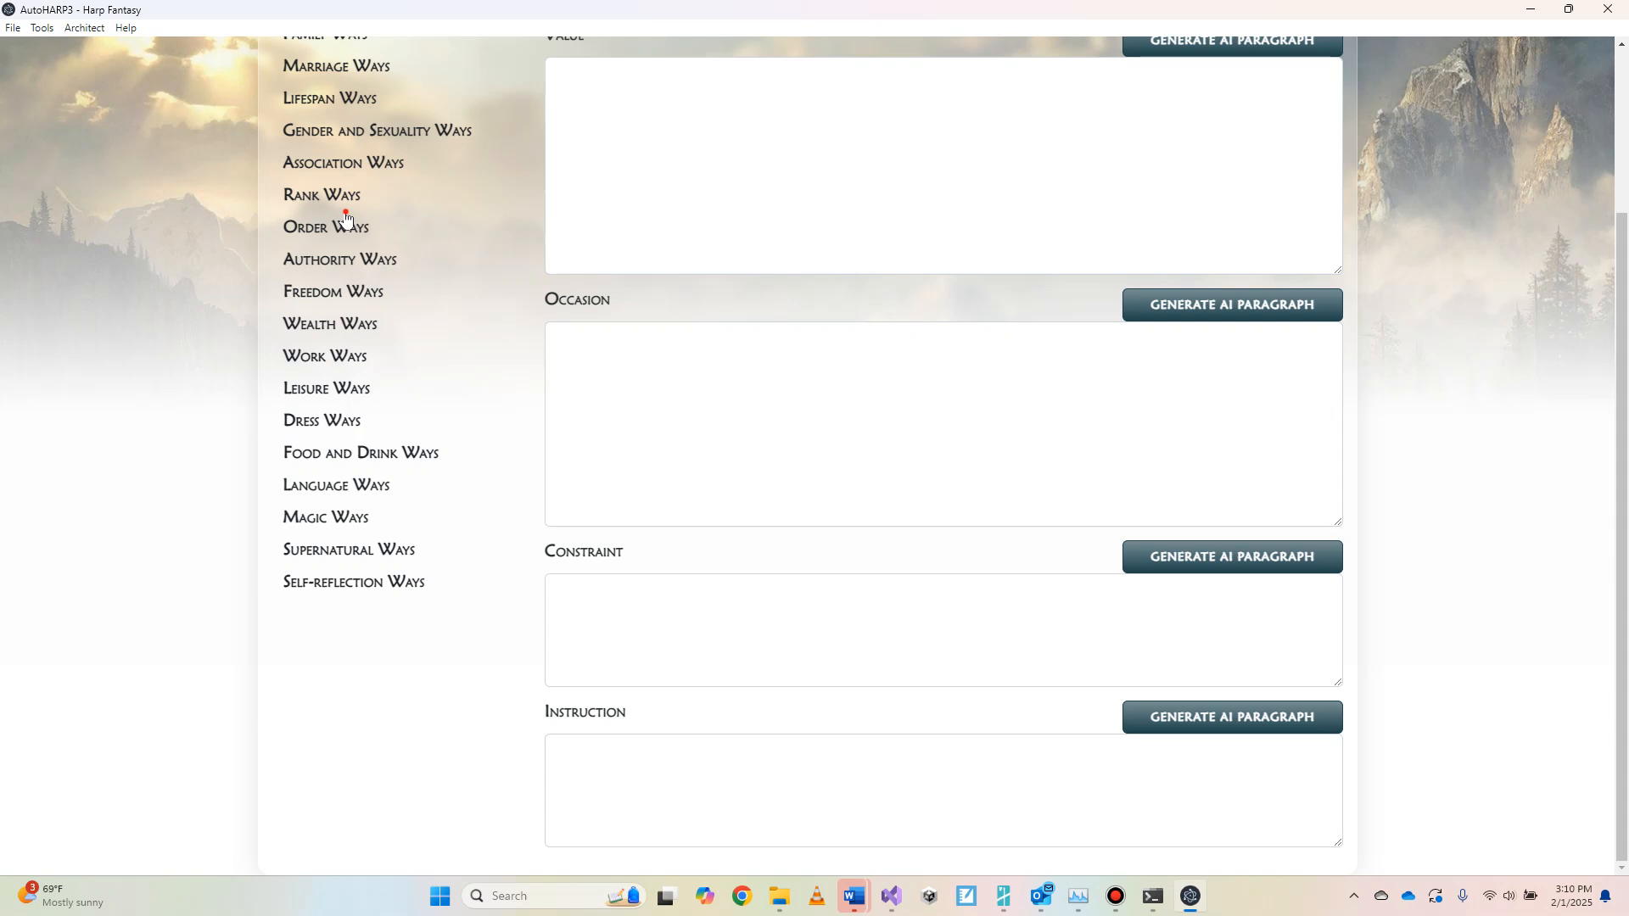
pyautogui.scroll(3, 345, 215)
pyautogui.click(345, 213)
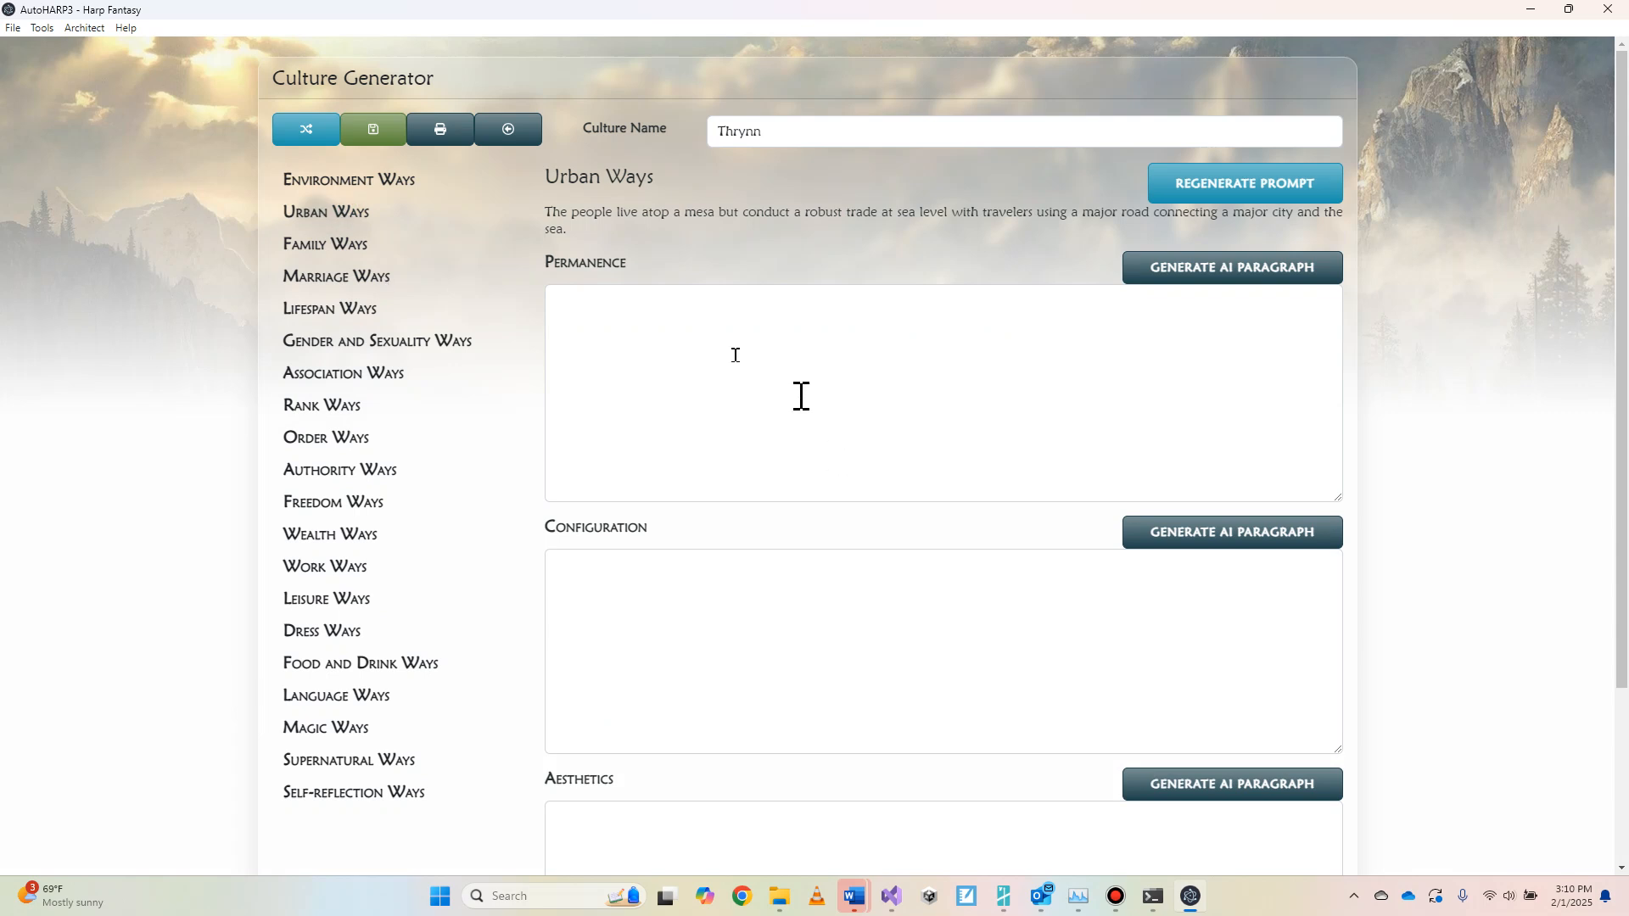
pyautogui.click(382, 185)
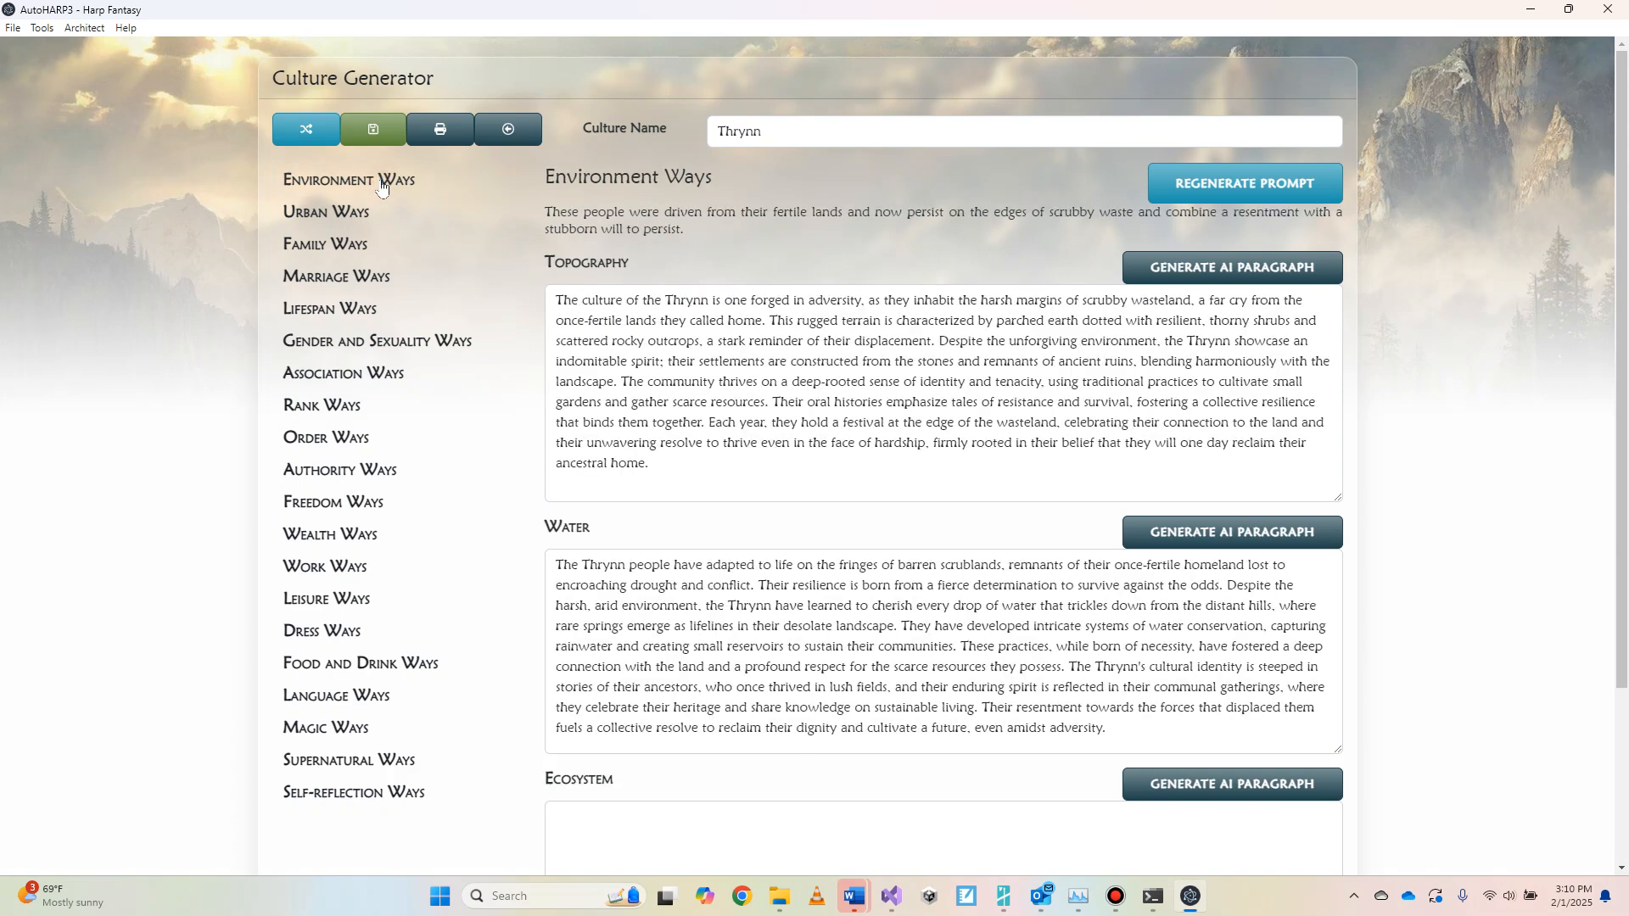
# - Save the culture to the Desktop as an AHF file named Thrynn
pyautogui.click(375, 129)
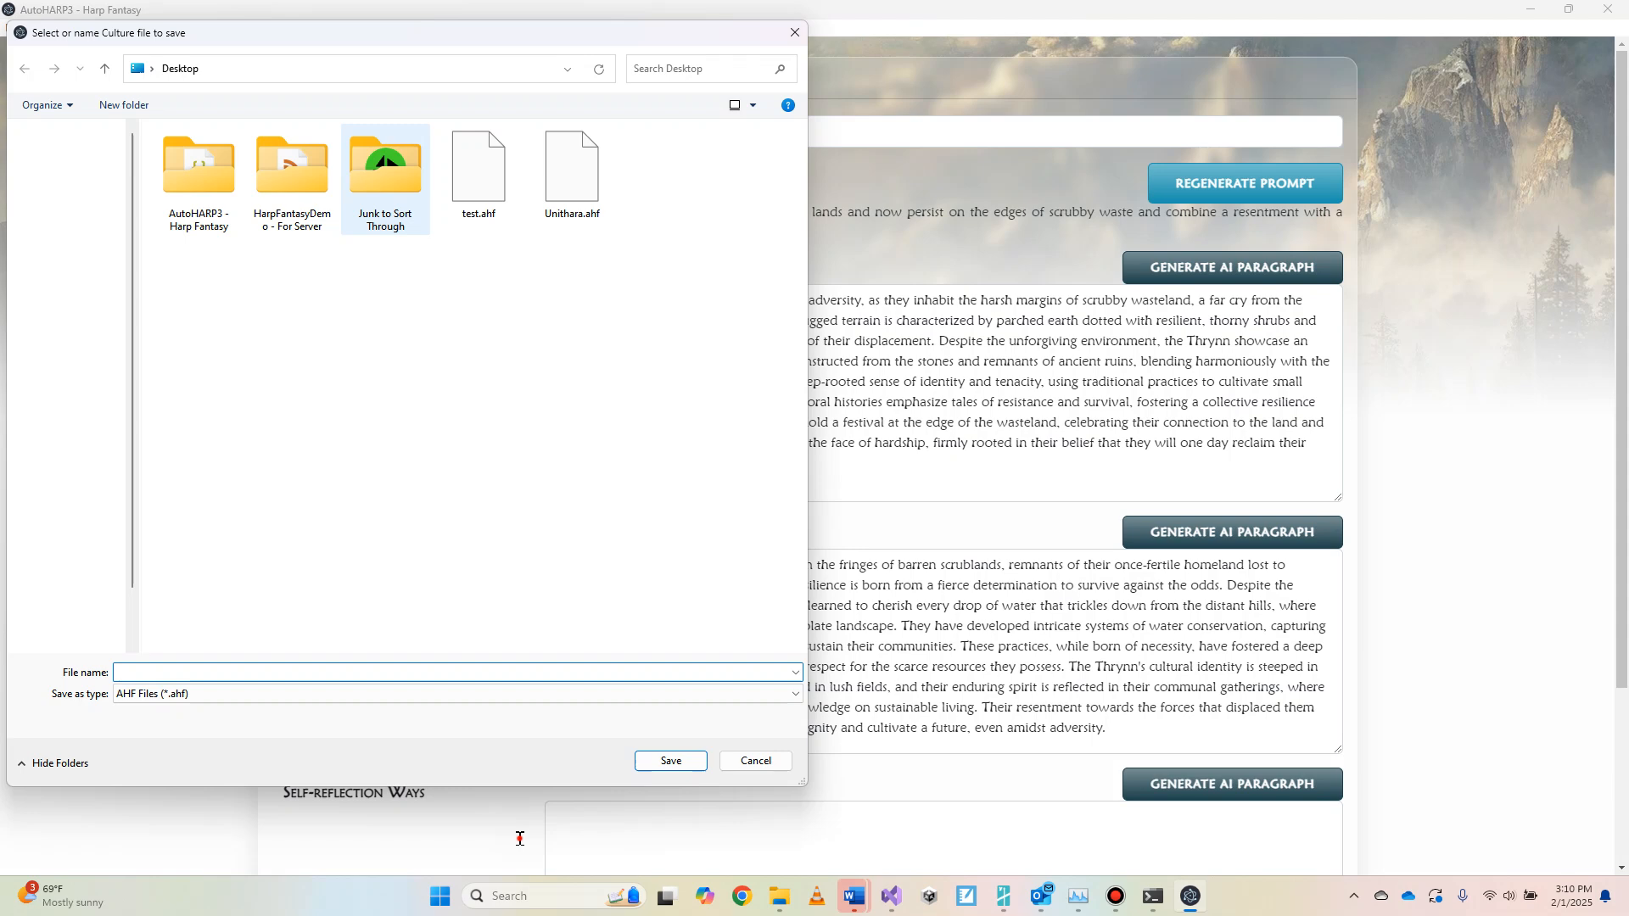
pyautogui.write('Thr')
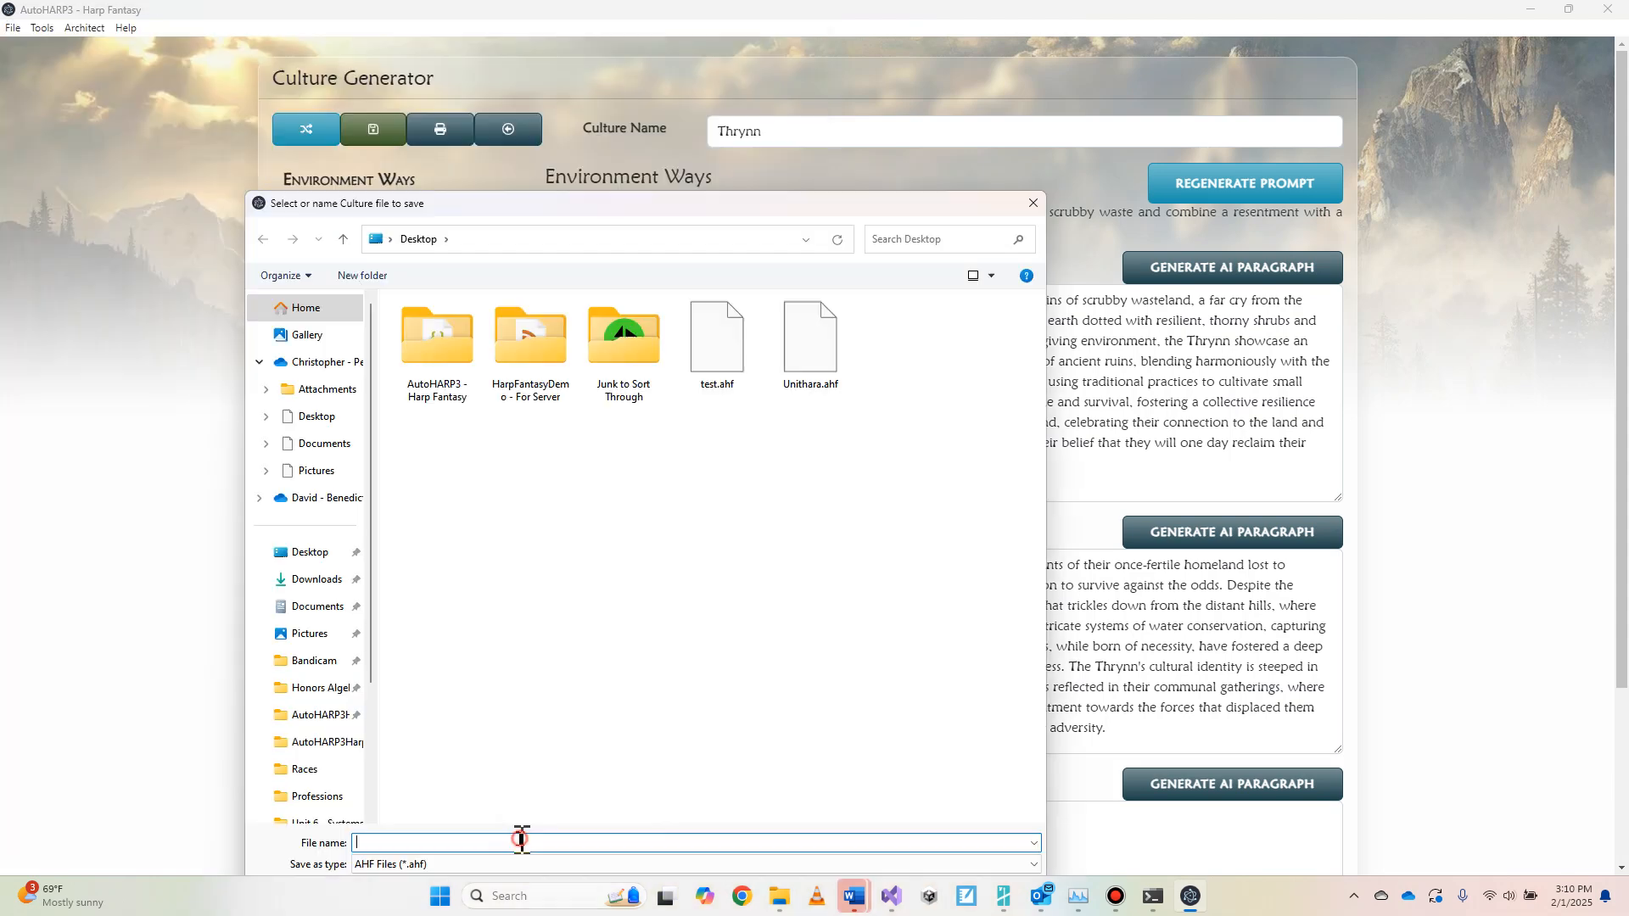
pyautogui.write('ynn')
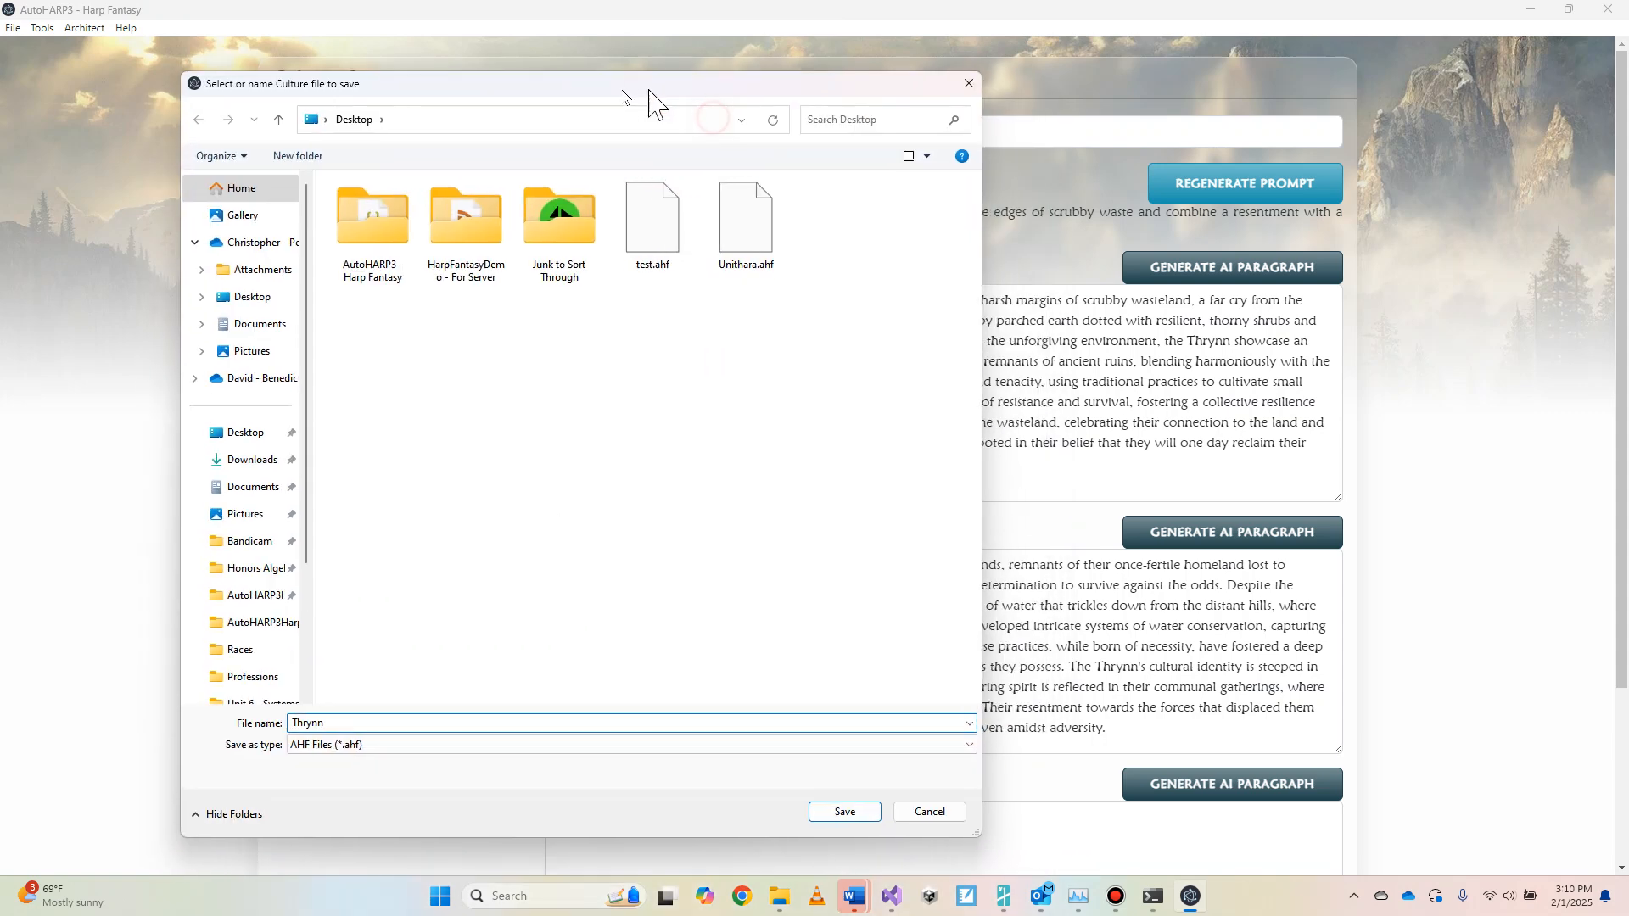
pyautogui.click(775, 832)
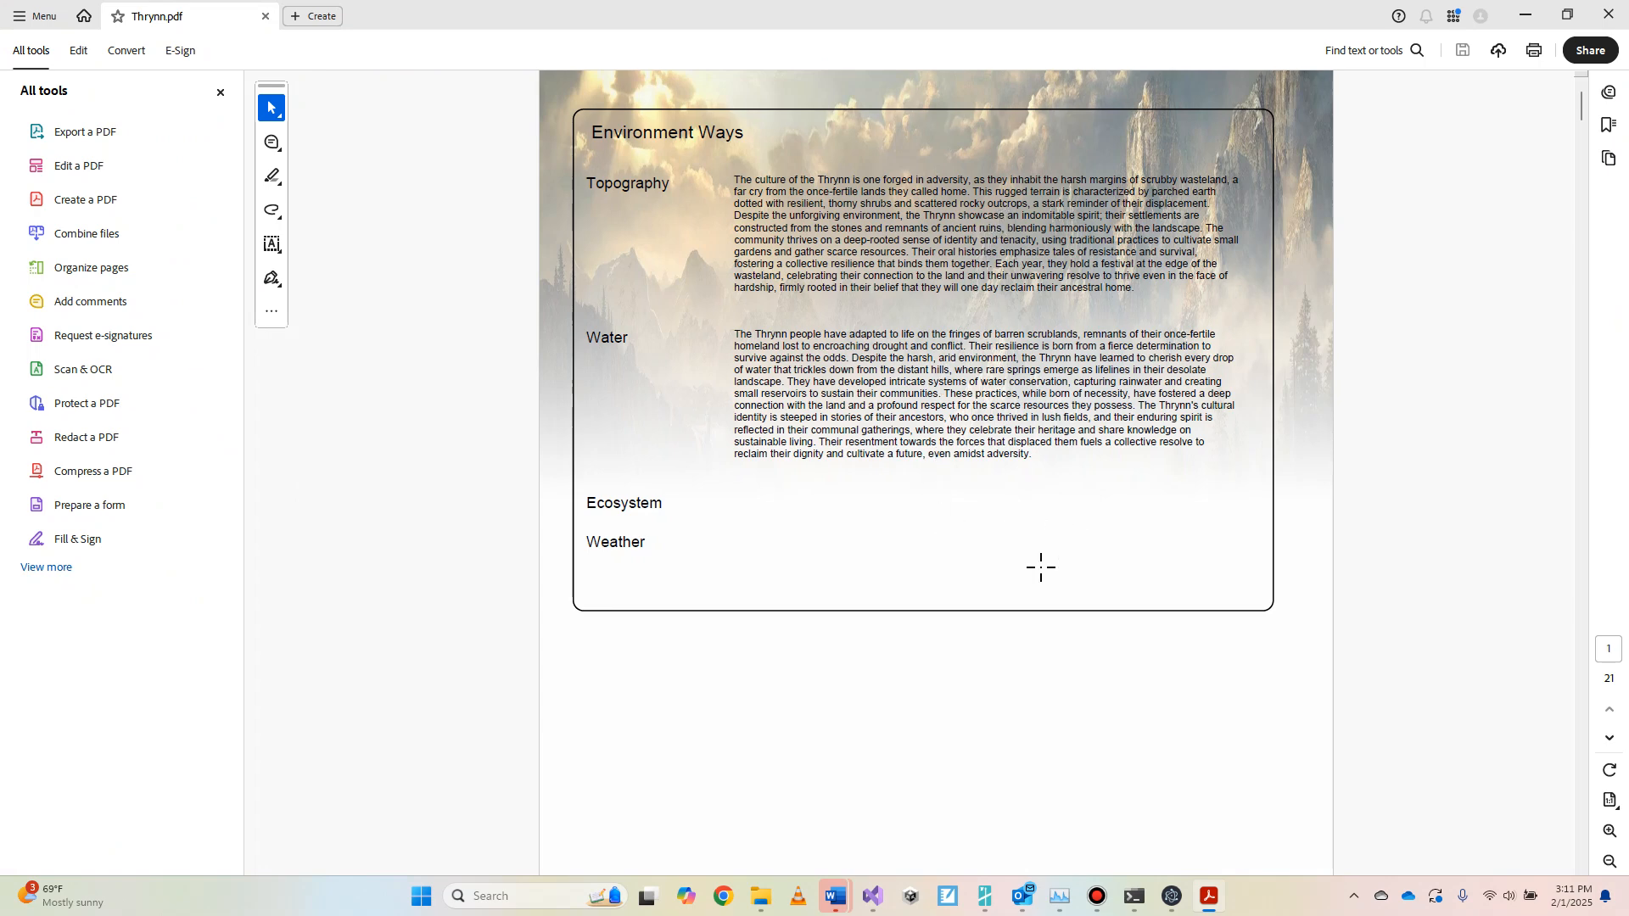
# - Examine the Environment Ways and Urban Ways pages in Thrynn.pdf, close the PDF and leave the Culture Generator
pyautogui.scroll(-3, 1040, 585)
pyautogui.scroll(-7, 1081, 607)
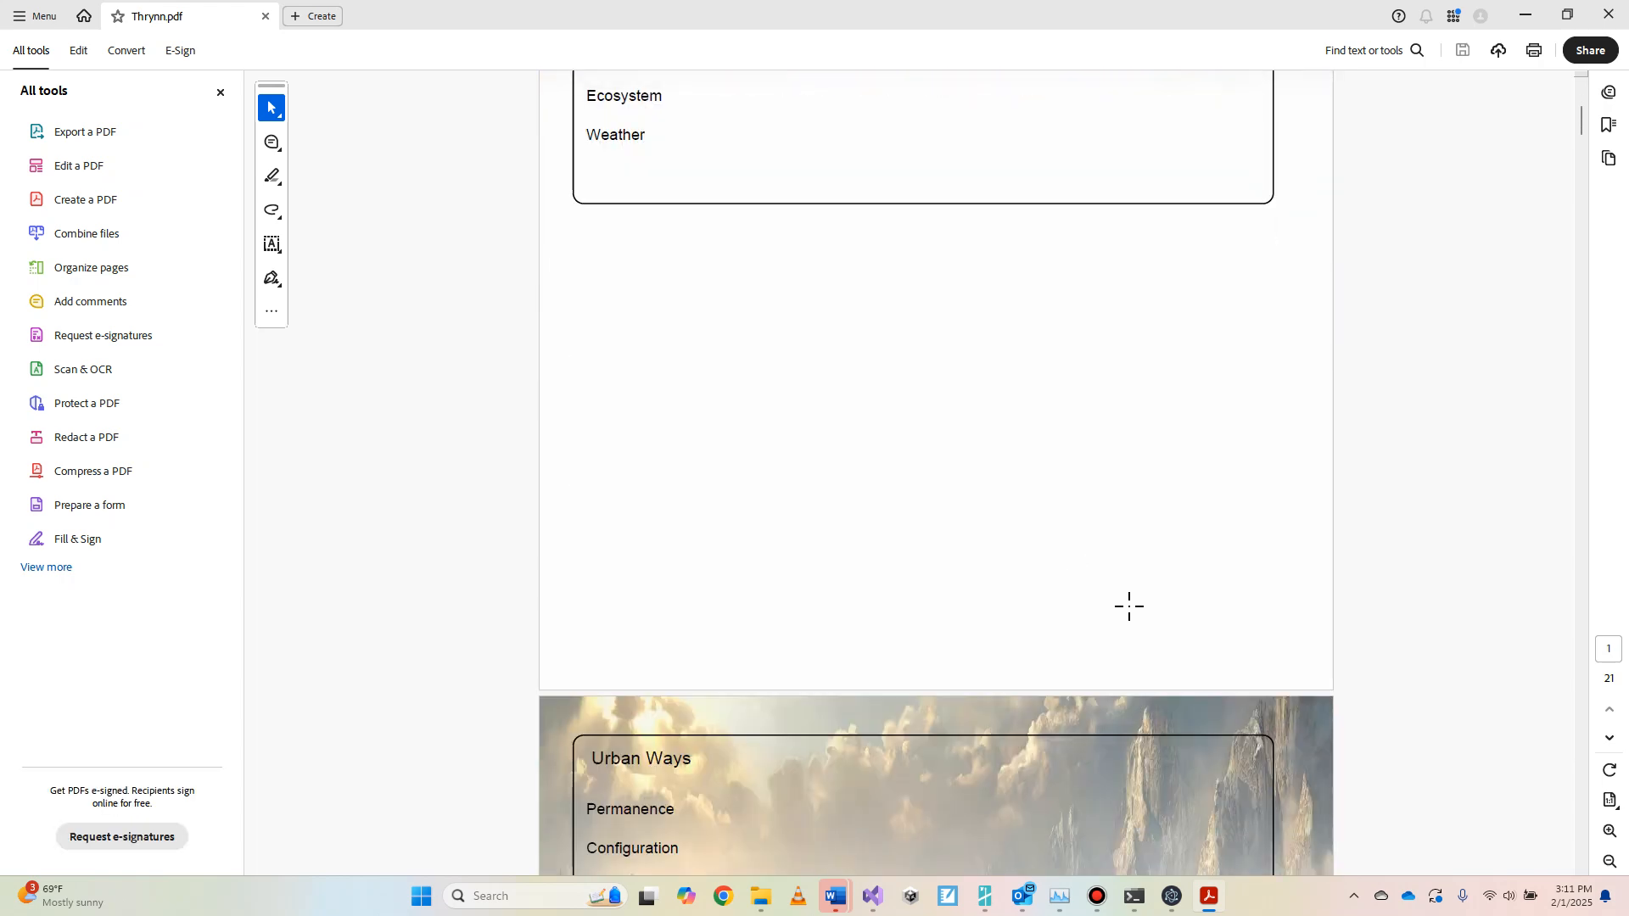
pyautogui.scroll(-10, 1129, 607)
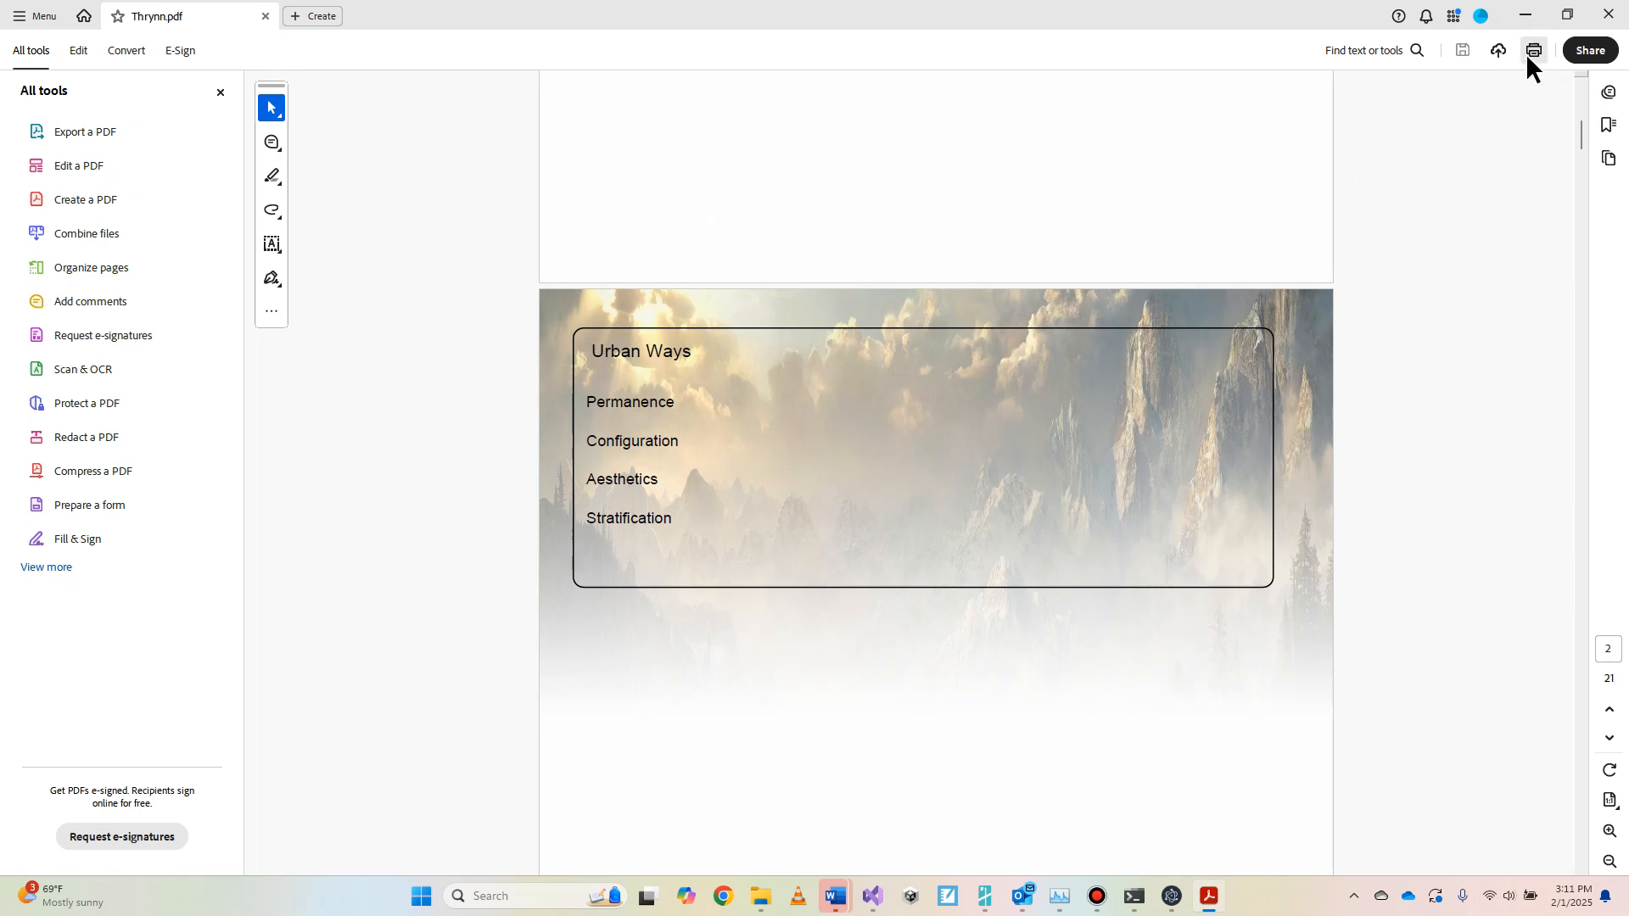
pyautogui.click(1608, 15)
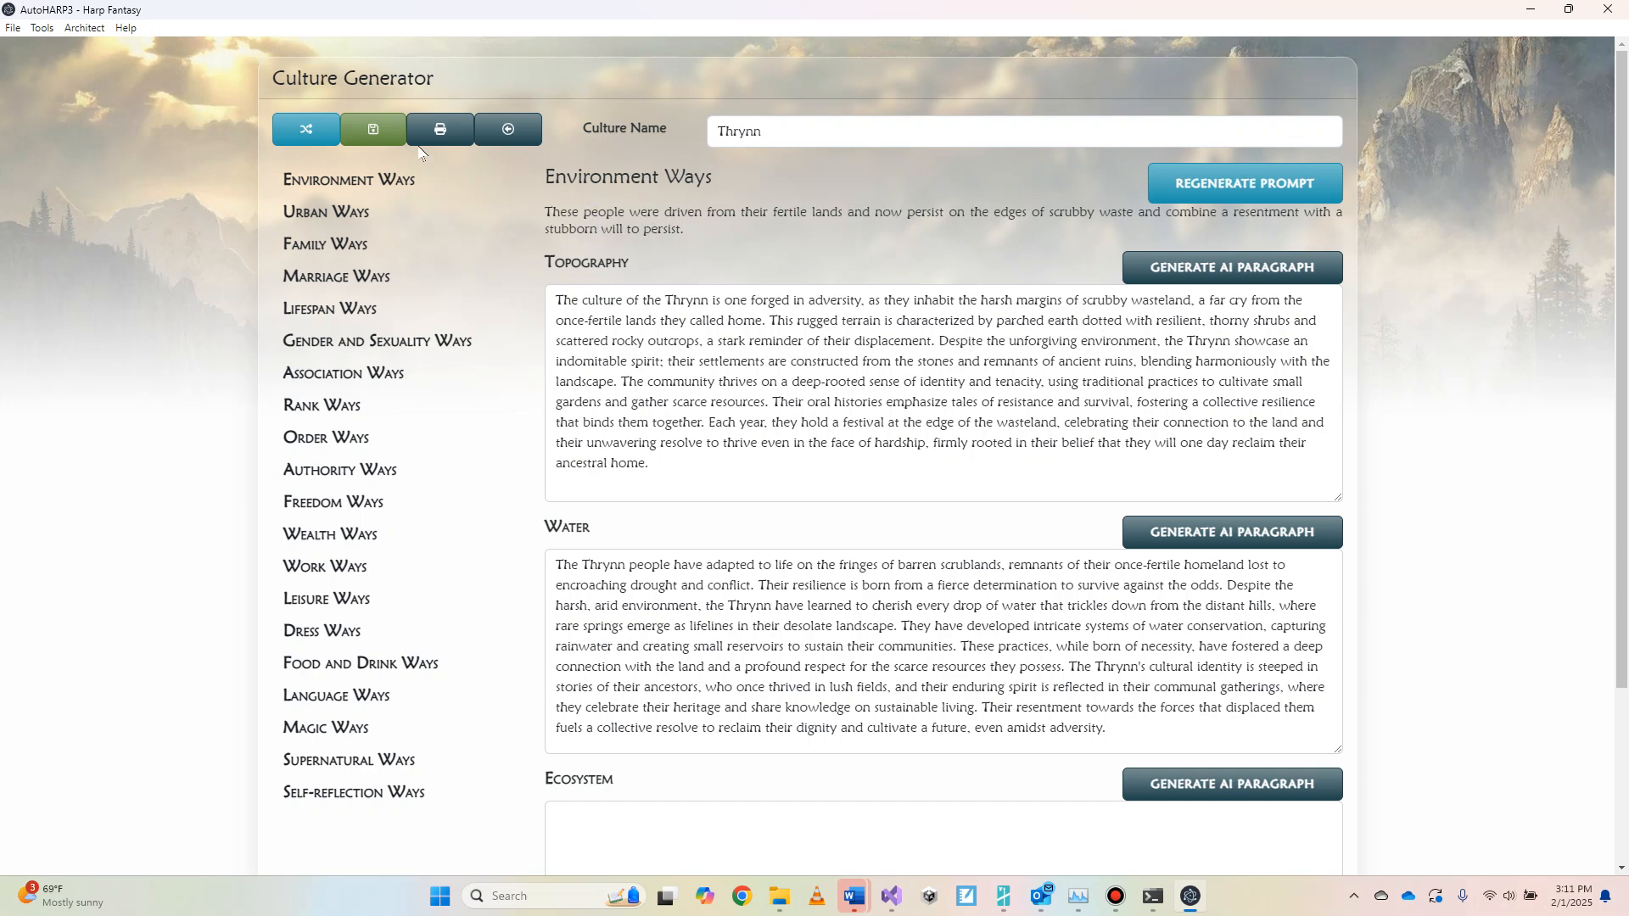
pyautogui.click(508, 134)
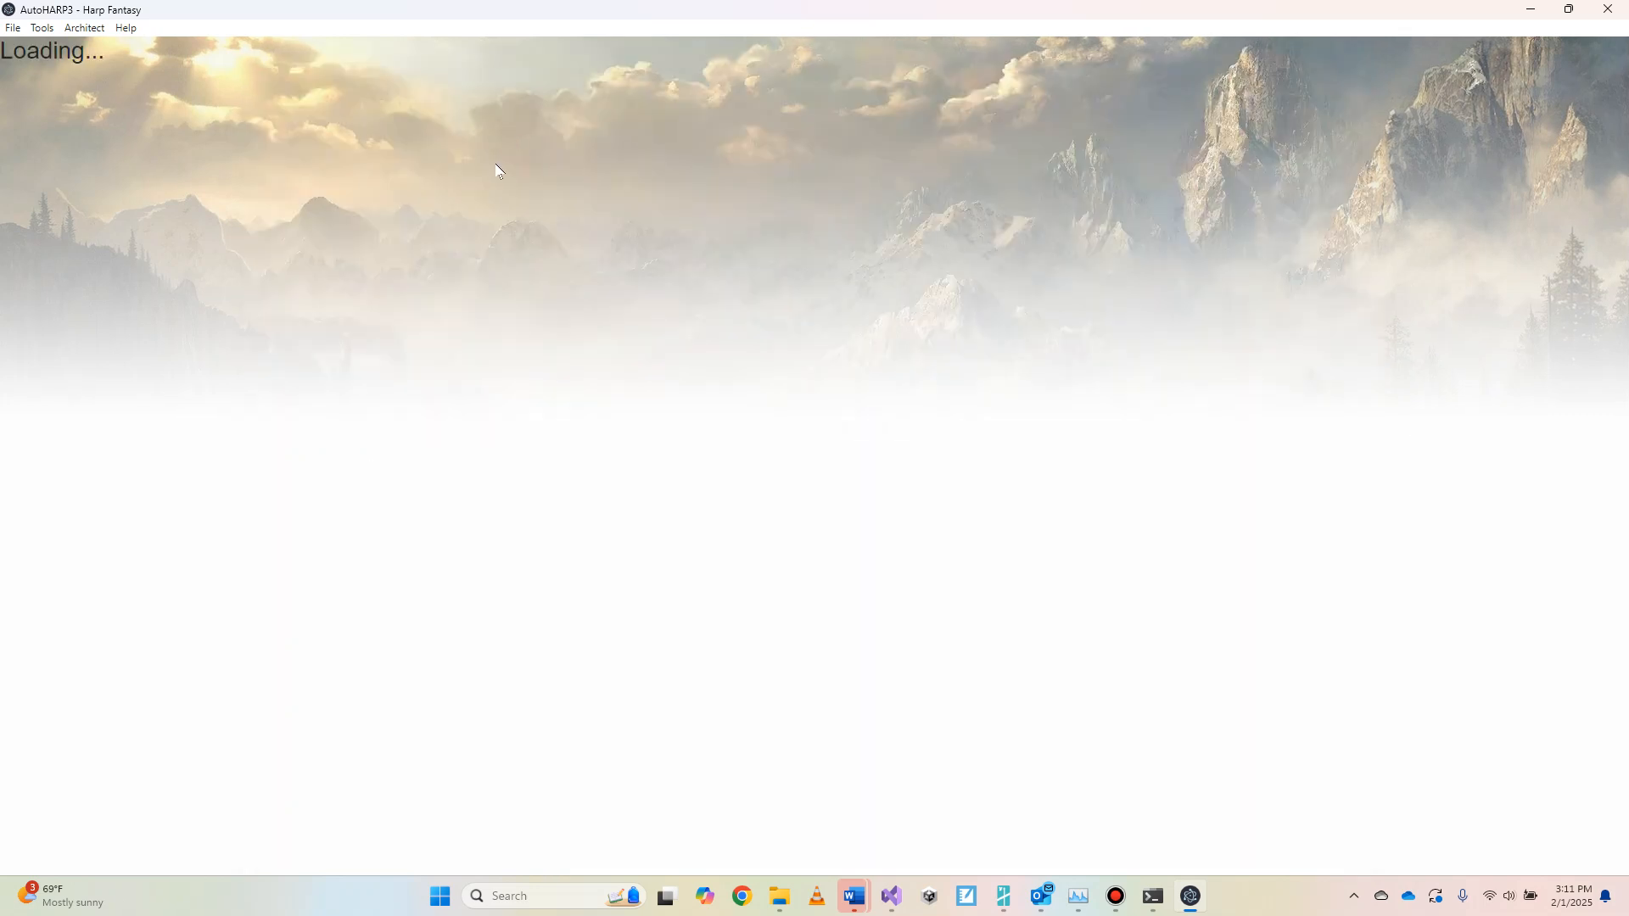